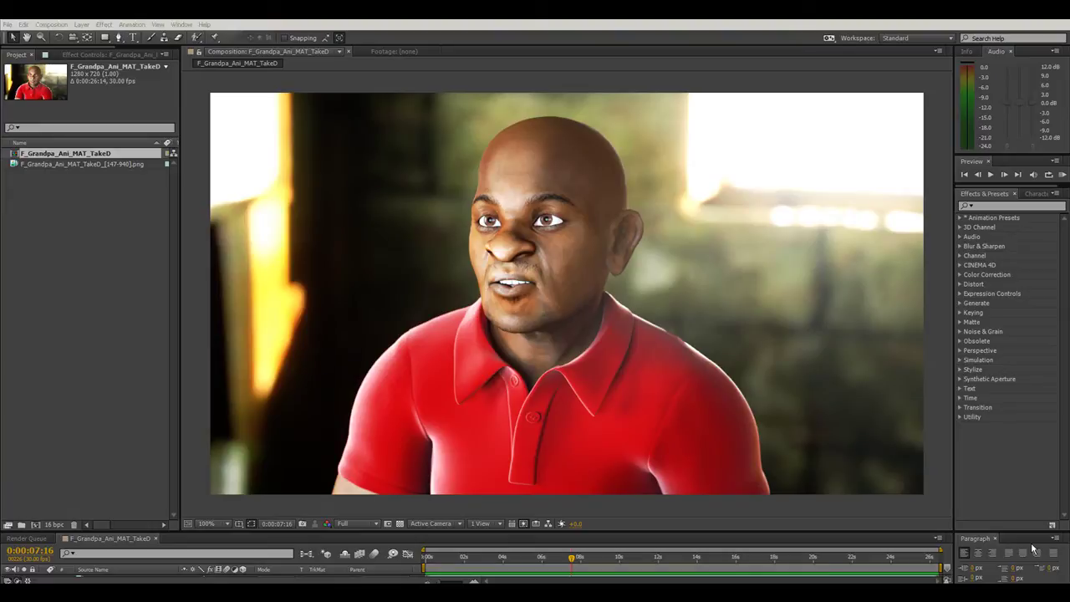
- Scrub the grandfather composite back and forth through the animation, settling near 0:00:10:25
{"action": "left_click", "coordinate": [659, 557]}
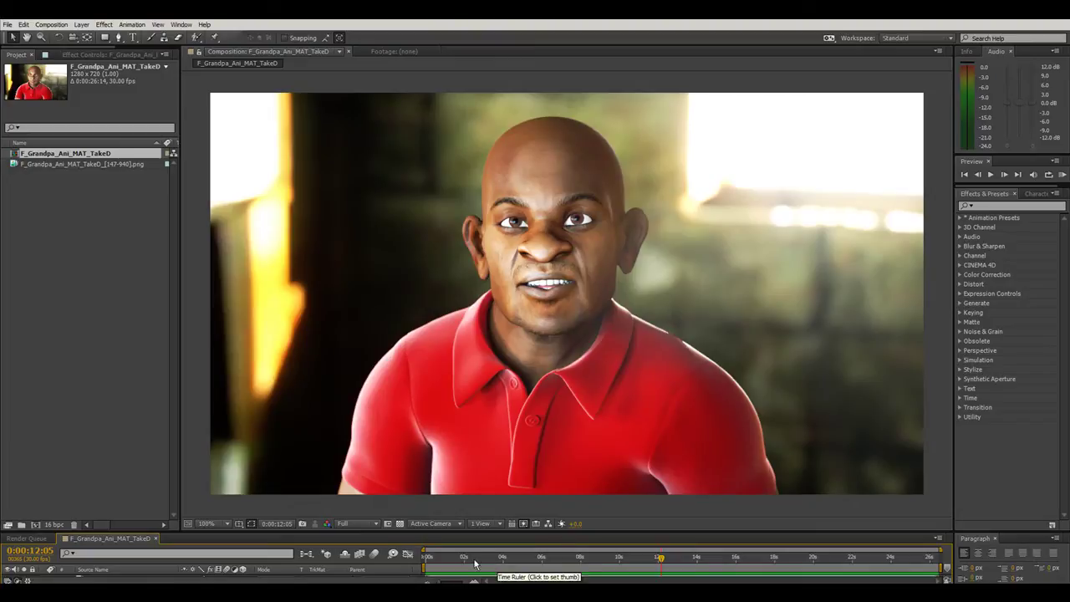
{"action": "left_click_drag", "start_coordinate": [473, 565], "coordinate": [508, 562]}
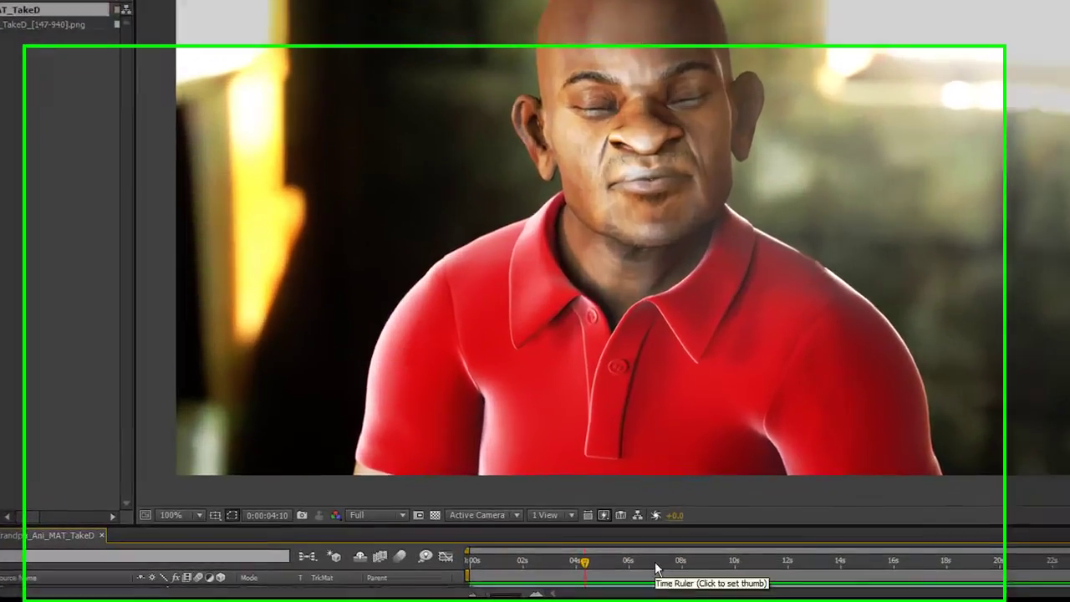
{"action": "left_click_drag", "start_coordinate": [508, 557], "coordinate": [638, 558]}
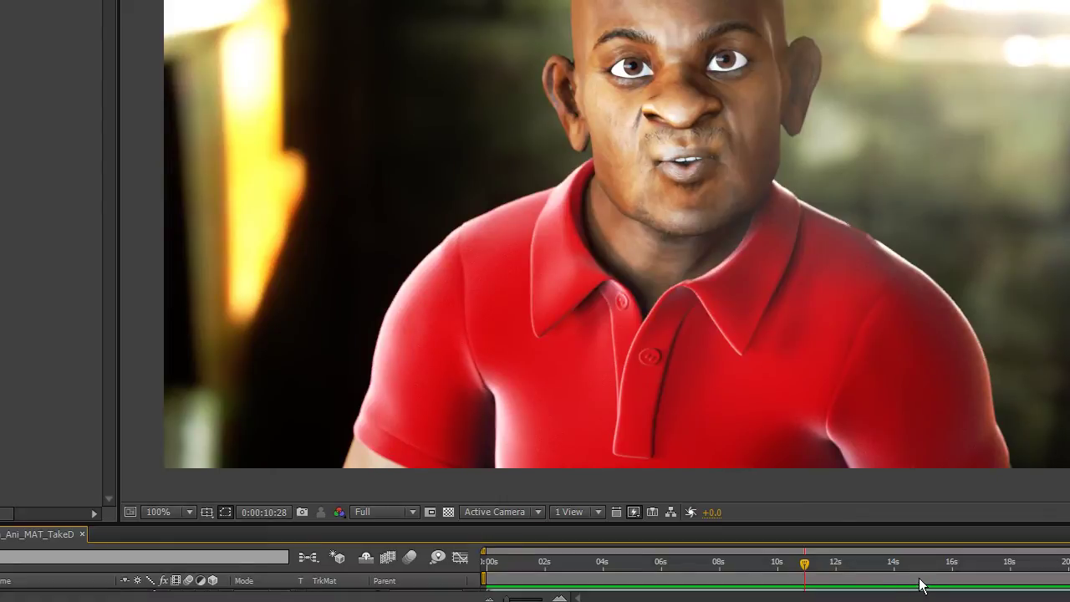
{"action": "left_click_drag", "start_coordinate": [934, 564], "coordinate": [637, 575]}
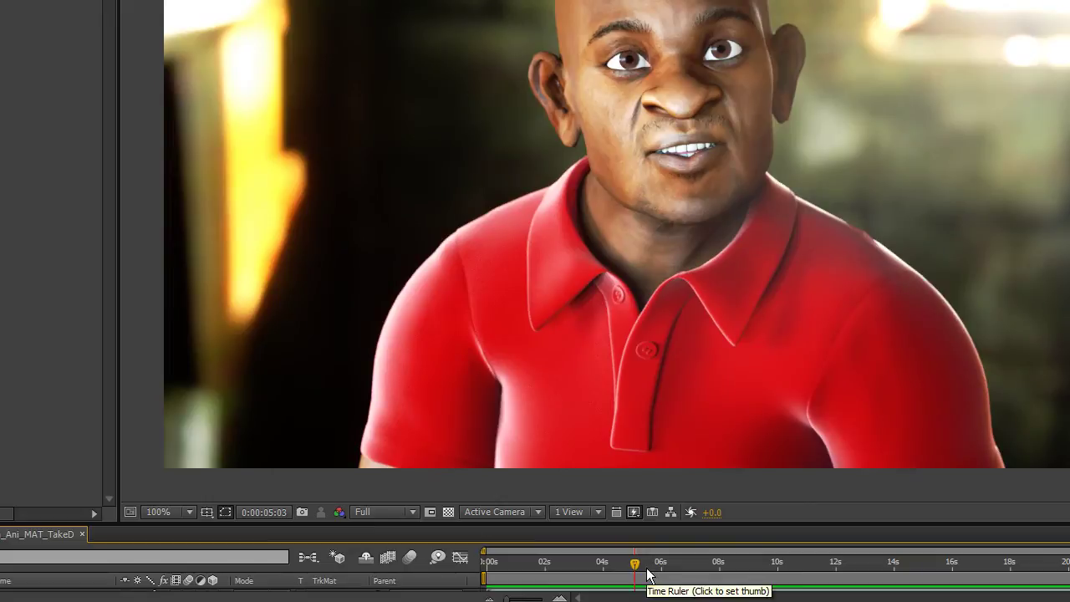
{"action": "left_click_drag", "start_coordinate": [668, 573], "coordinate": [758, 563]}
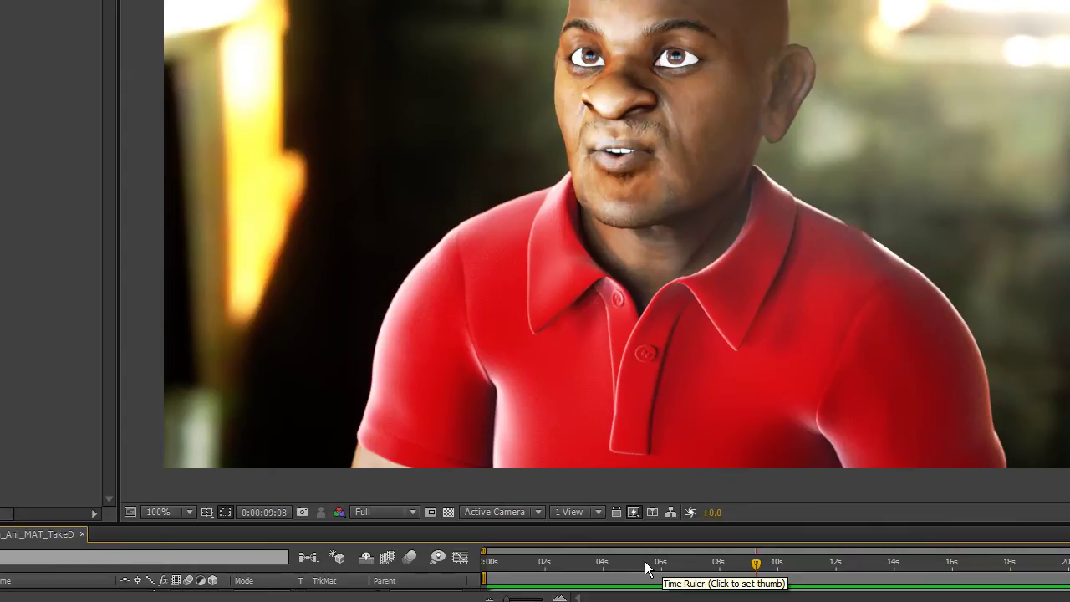
{"action": "left_click_drag", "start_coordinate": [630, 568], "coordinate": [1008, 588]}
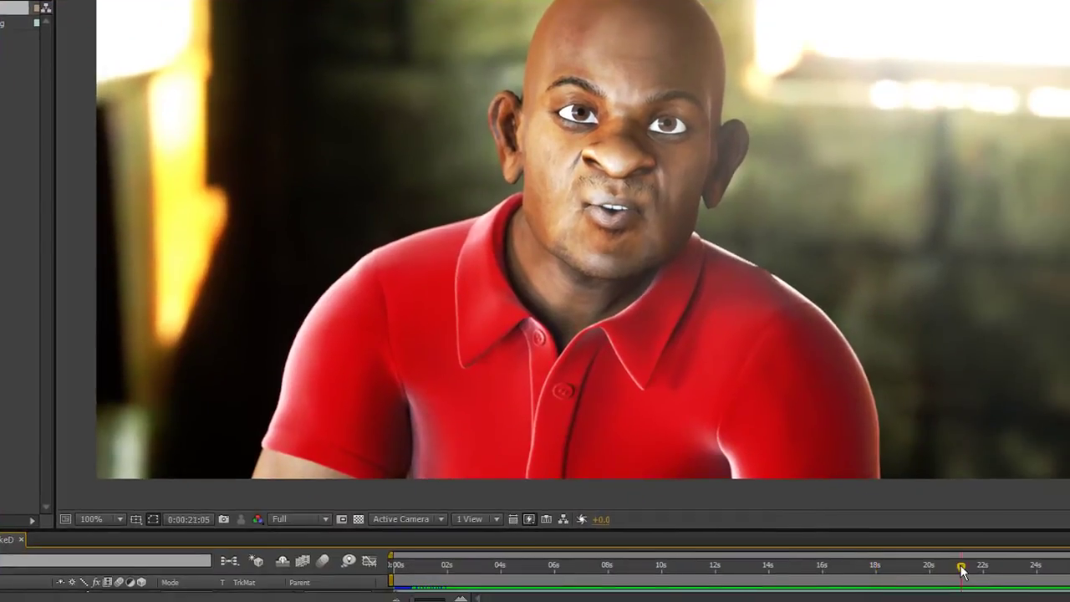
{"action": "left_click_drag", "start_coordinate": [961, 571], "coordinate": [773, 557]}
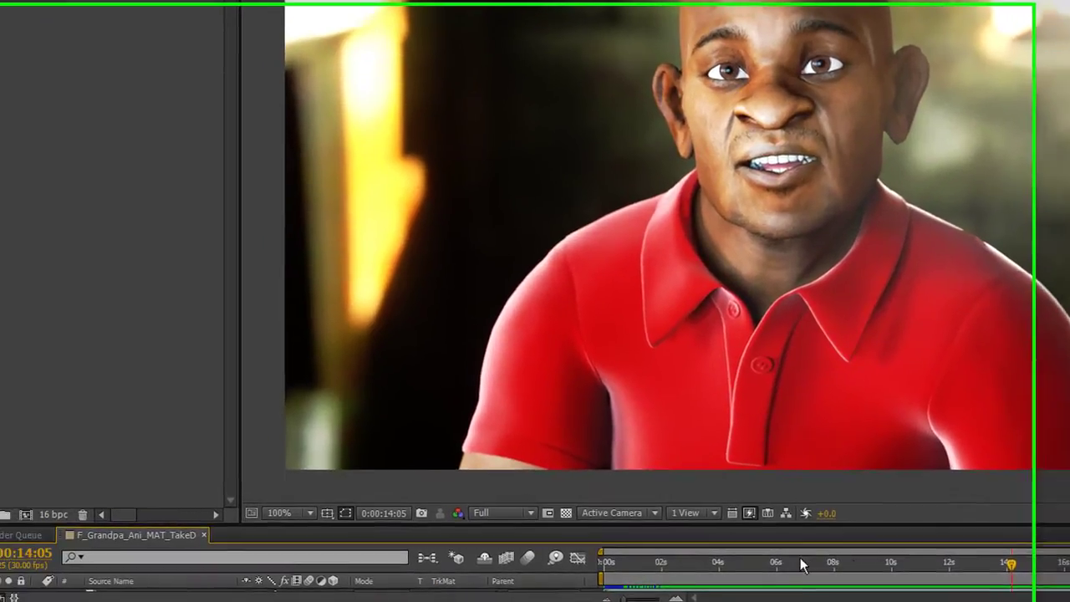
{"action": "left_click_drag", "start_coordinate": [774, 566], "coordinate": [427, 575]}
{"action": "left_click_drag", "start_coordinate": [675, 572], "coordinate": [864, 572]}
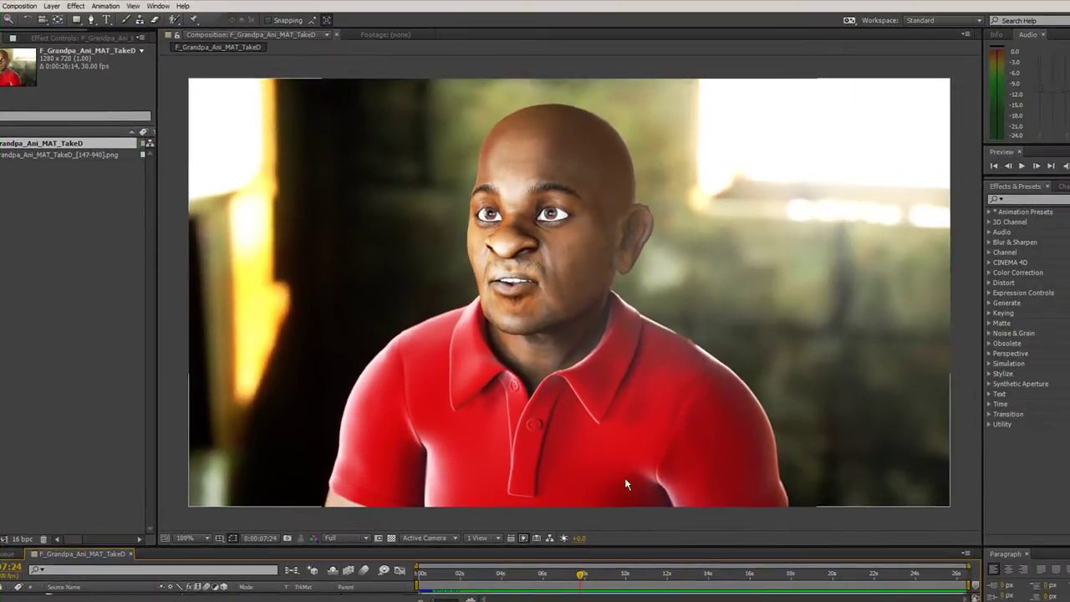
- Rewind the composition playhead to about 0:00:00:20, near the clip's start
{"action": "left_click", "coordinate": [642, 573]}
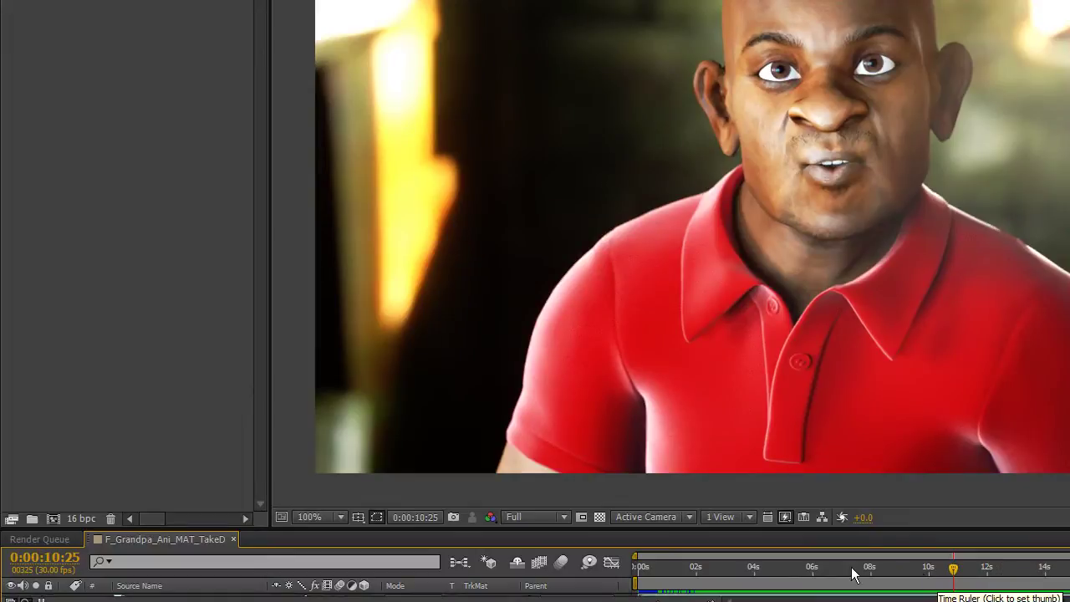
{"action": "left_click_drag", "start_coordinate": [827, 575], "coordinate": [635, 581]}
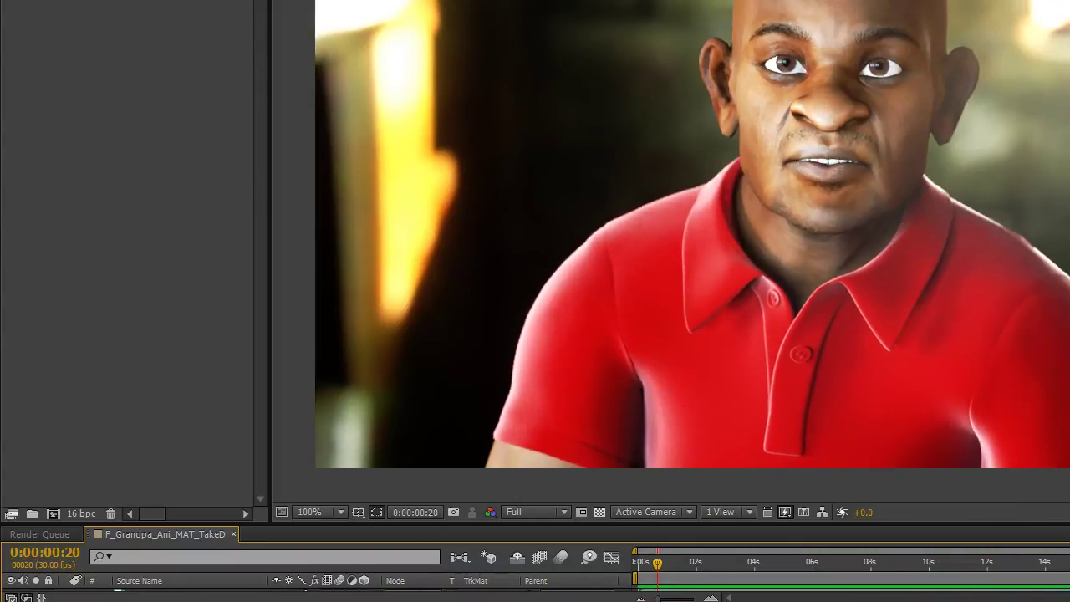
- In Maya, deselect the head, smooth-shade the model with 5, and scrub to about frame 360
{"action": "mouse_move", "coordinate": [39, 601]}
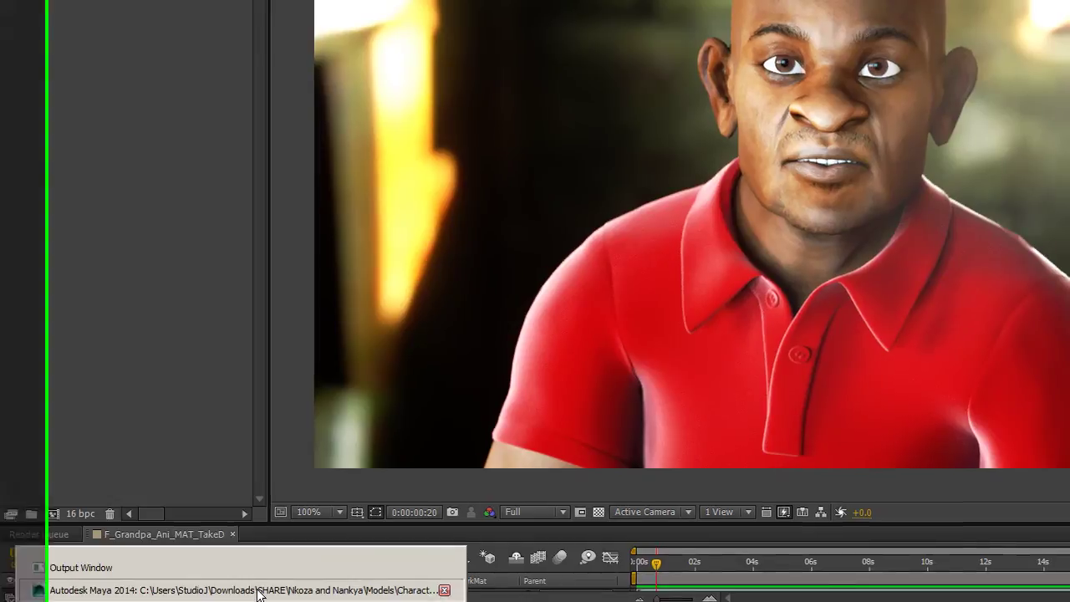
{"action": "left_click", "coordinate": [250, 590]}
{"action": "left_click", "coordinate": [490, 255]}
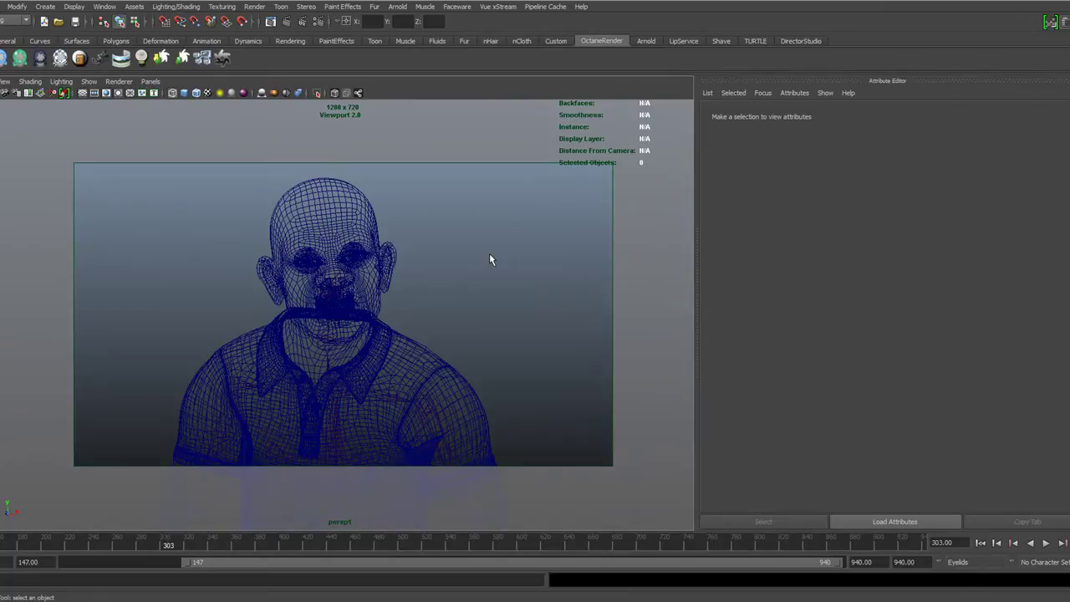
{"action": "key", "text": "5"}
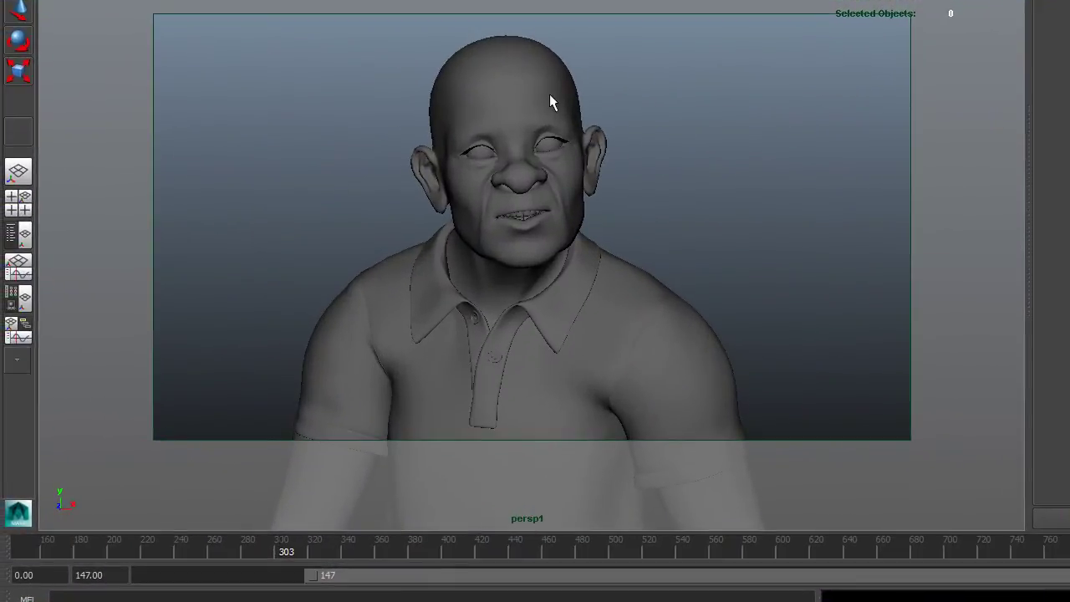
{"action": "left_click_drag", "start_coordinate": [554, 551], "coordinate": [529, 552]}
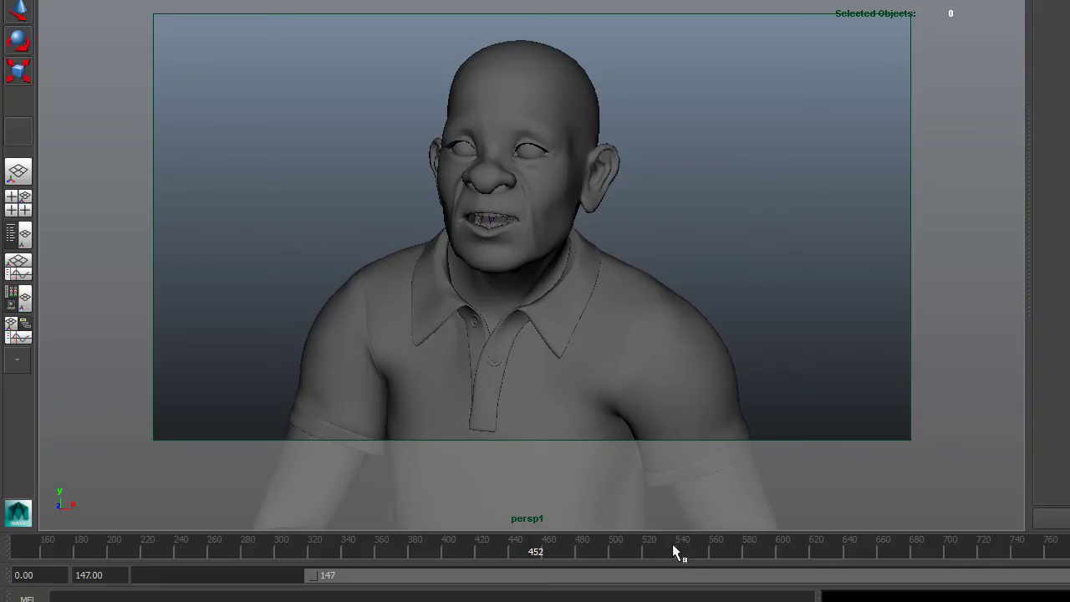
{"action": "left_click_drag", "start_coordinate": [673, 546], "coordinate": [381, 568]}
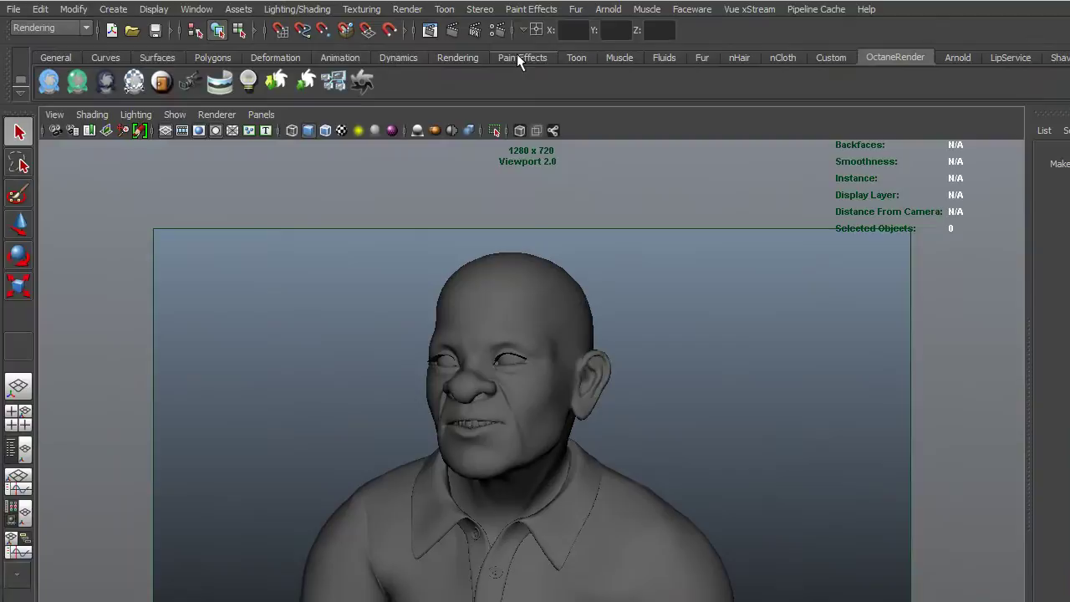
- Open Render Settings, widen the window, and show the Cuda Devices list
{"action": "left_click", "coordinate": [495, 31]}
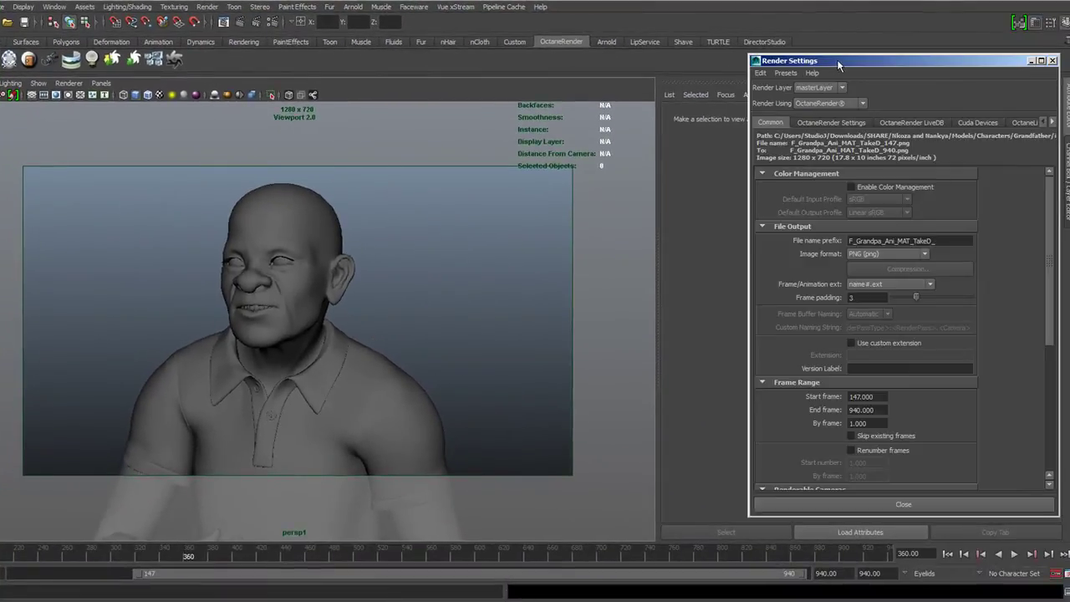
{"action": "left_click_drag", "start_coordinate": [837, 59], "coordinate": [392, 61]}
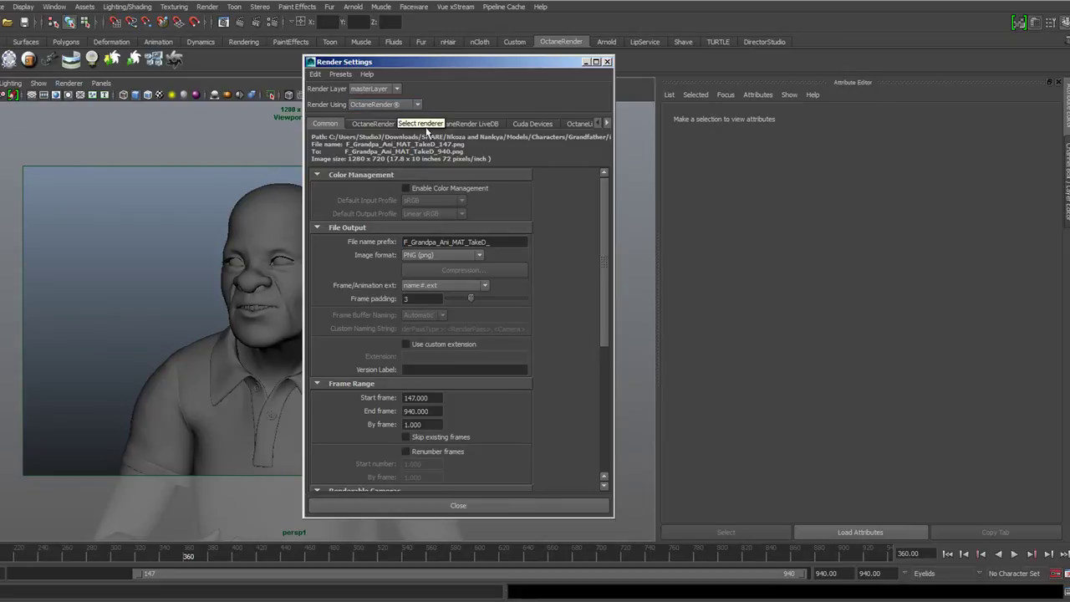
{"action": "left_click_drag", "start_coordinate": [613, 168], "coordinate": [752, 172]}
{"action": "left_click", "coordinate": [537, 123]}
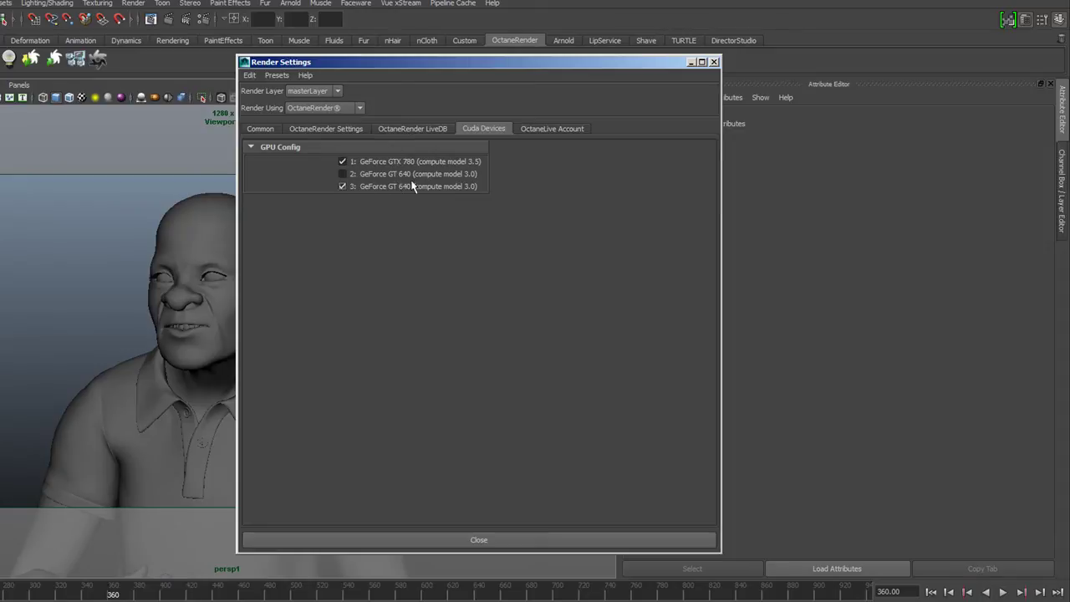
{"action": "left_click_drag", "start_coordinate": [414, 63], "coordinate": [687, 93]}
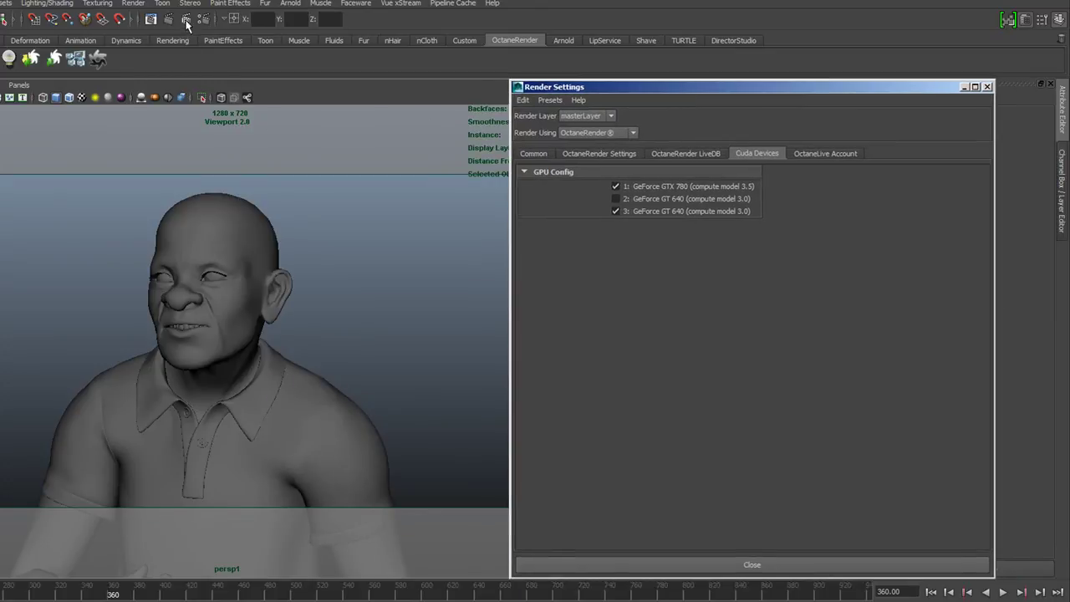
- Keep Ambient occlusion GI, try the Path Trace kernel, then return the kernel to Direct Light
{"action": "left_click", "coordinate": [610, 155]}
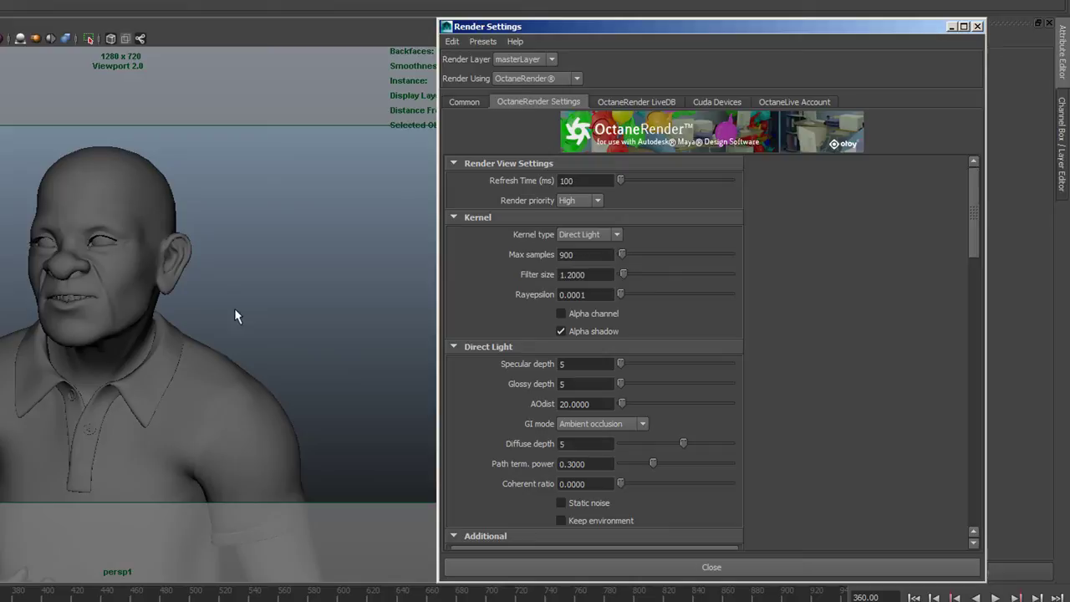
{"action": "left_click", "coordinate": [640, 424]}
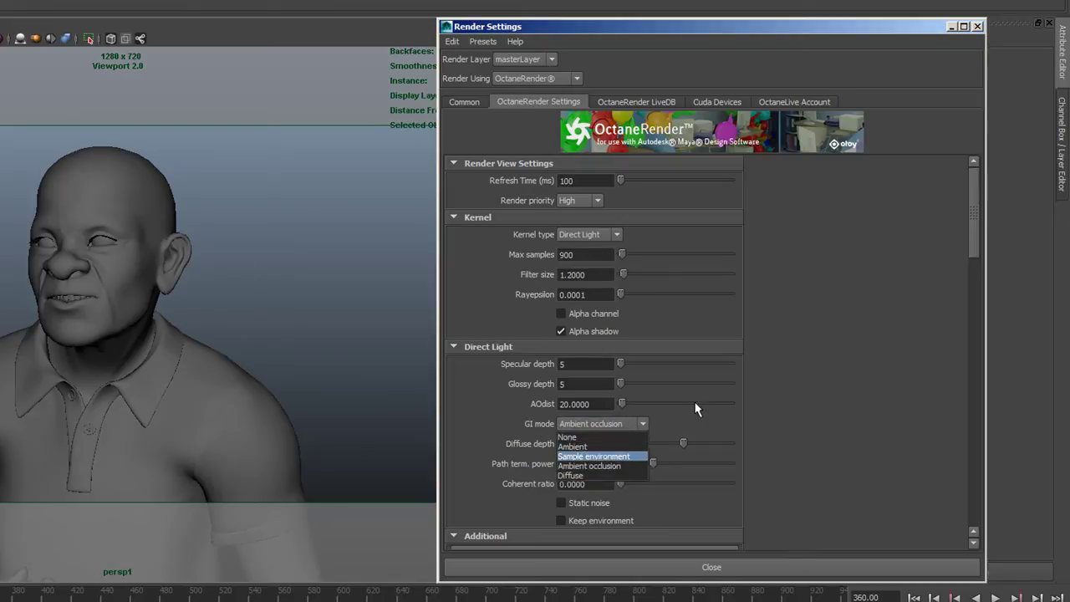
{"action": "left_click", "coordinate": [589, 465]}
{"action": "left_click", "coordinate": [616, 235]}
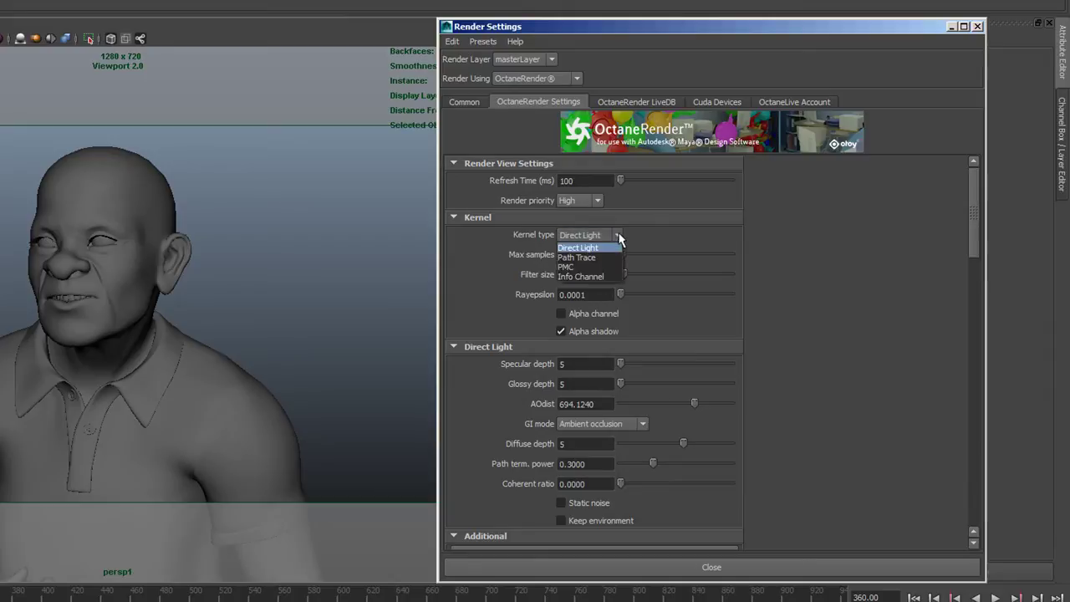
{"action": "left_click", "coordinate": [589, 259]}
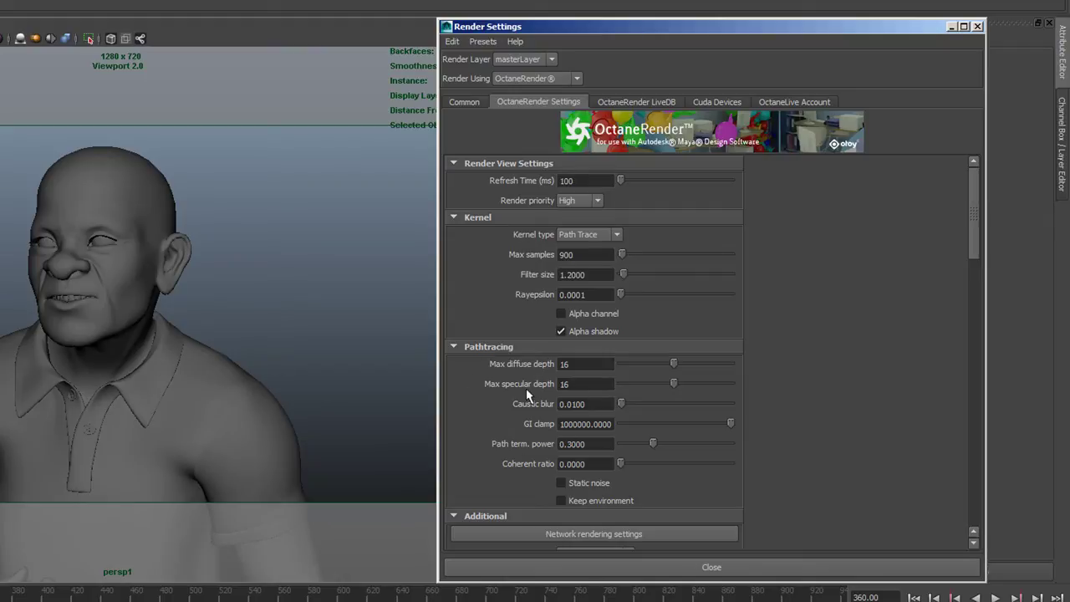
{"action": "left_click", "coordinate": [618, 234]}
{"action": "left_click", "coordinate": [595, 248]}
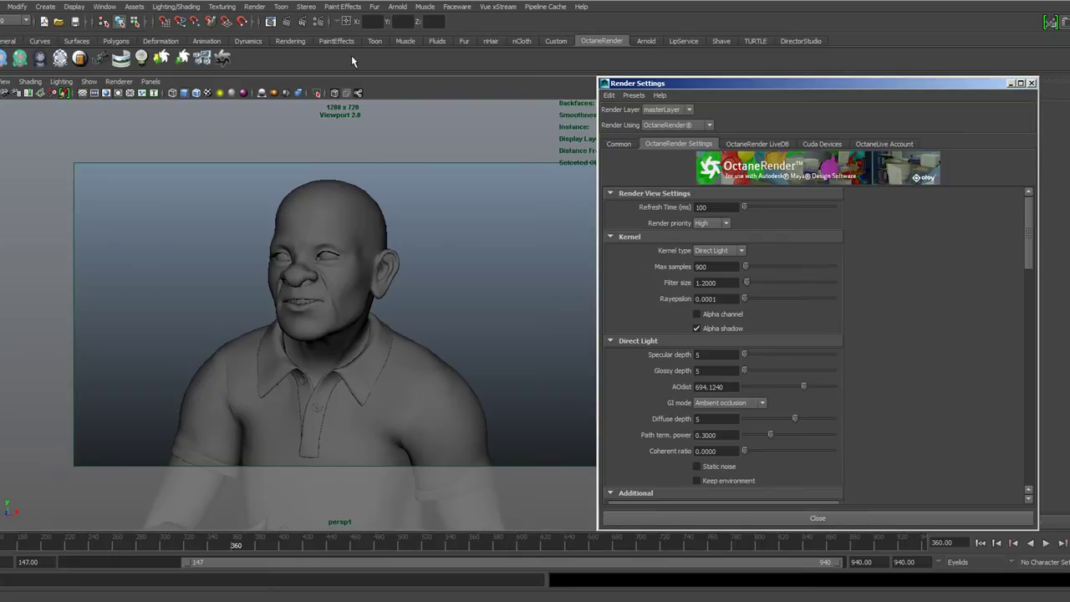
- Render frame 360 with Octane and make the Render View window taller at the top-left
{"action": "left_click", "coordinate": [303, 23]}
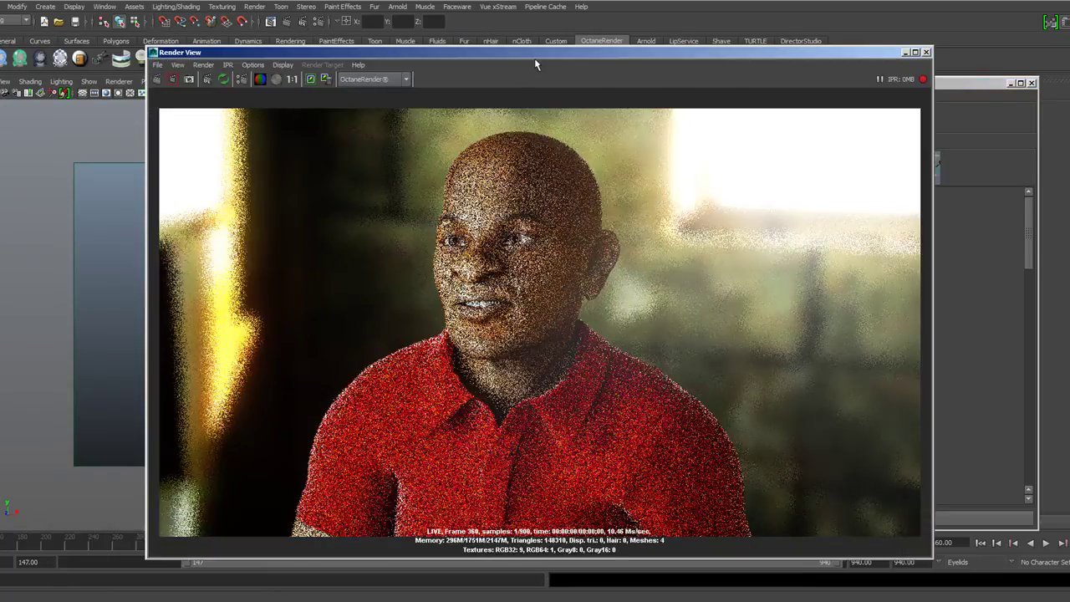
{"action": "left_click_drag", "start_coordinate": [554, 55], "coordinate": [405, 39]}
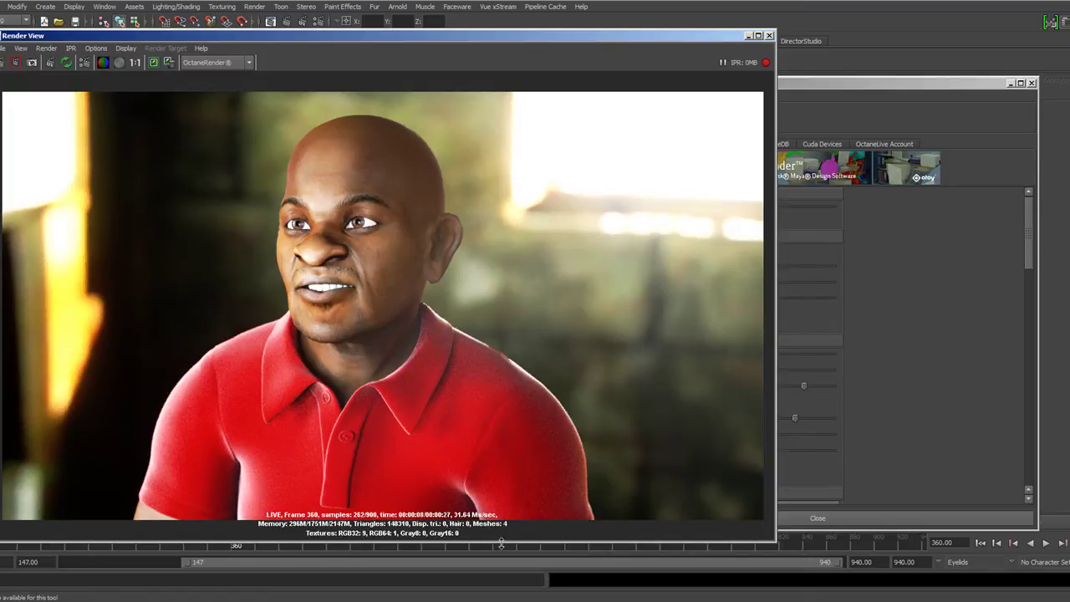
{"action": "left_click_drag", "start_coordinate": [500, 542], "coordinate": [498, 577]}
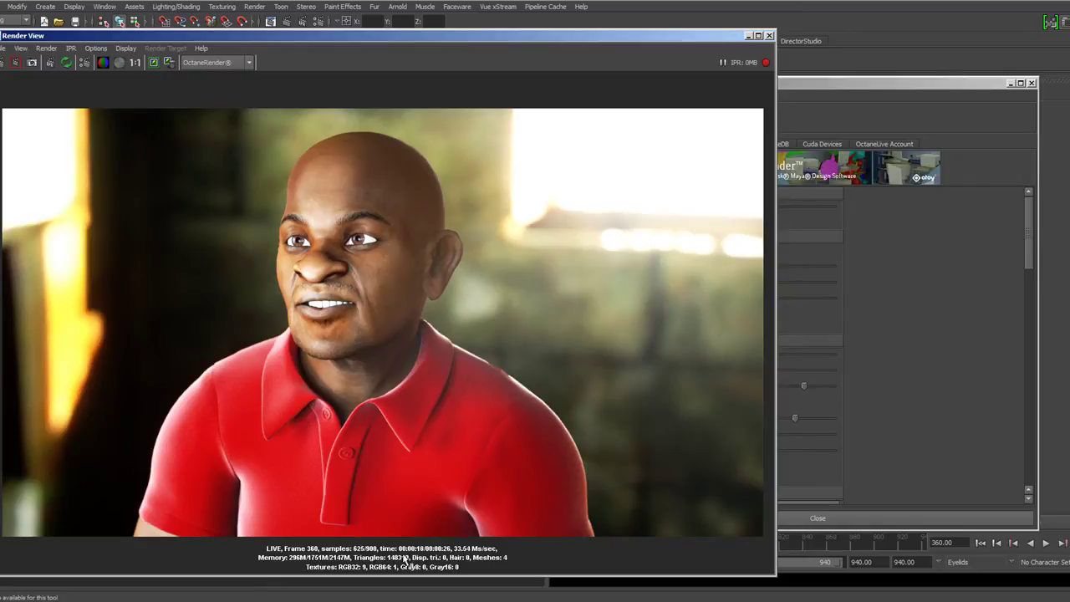
- Lower the Octane Max samples to 100 and bring the live render forward
{"action": "left_click", "coordinate": [842, 84]}
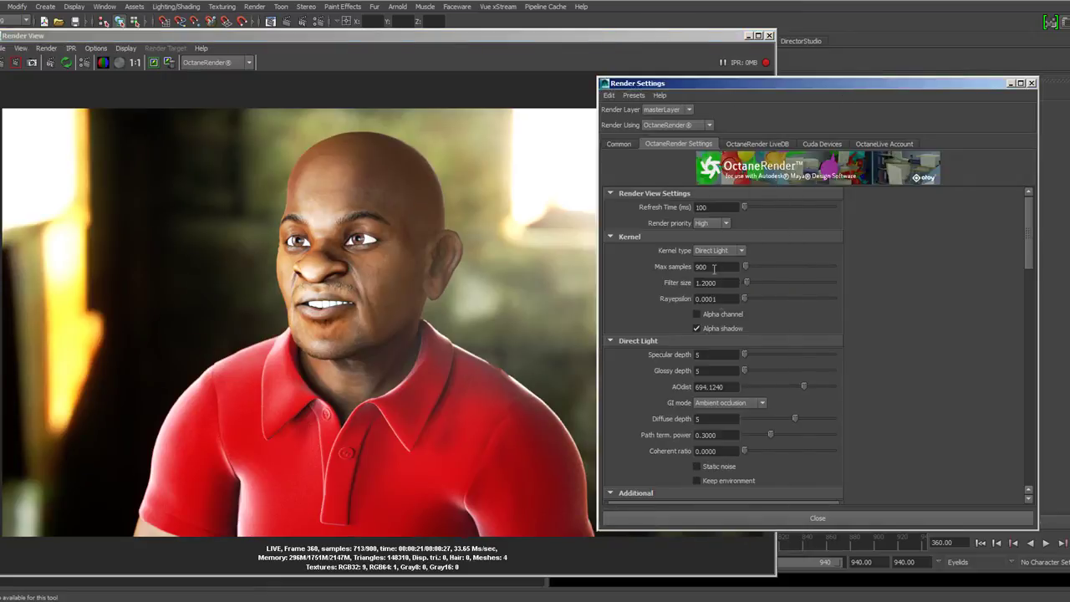
{"action": "double_click", "coordinate": [715, 267]}
{"action": "key", "text": "Return"}
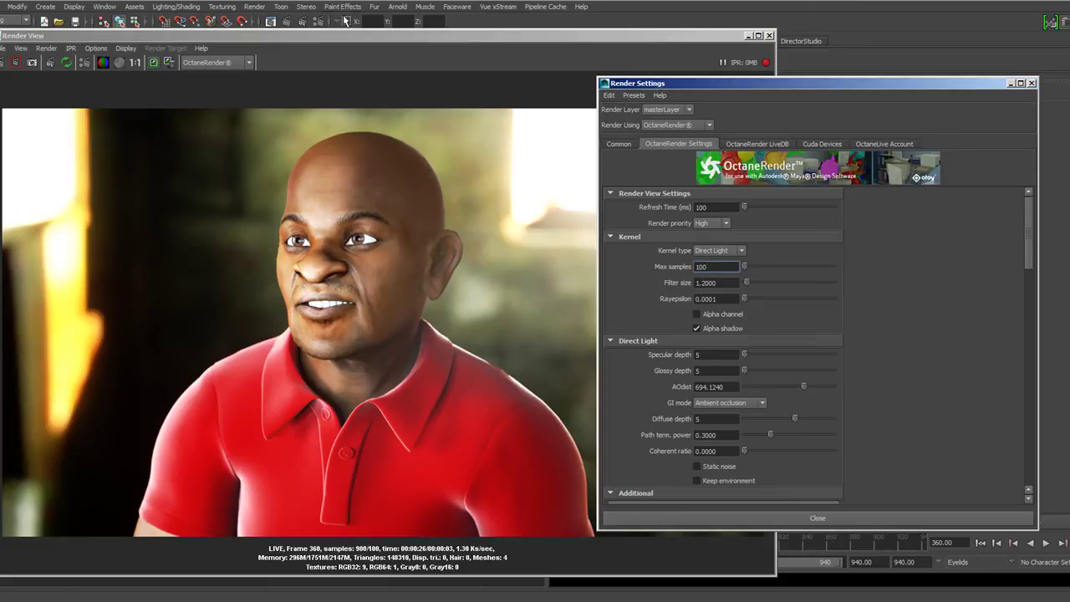
{"action": "left_click_drag", "start_coordinate": [349, 36], "coordinate": [334, 13]}
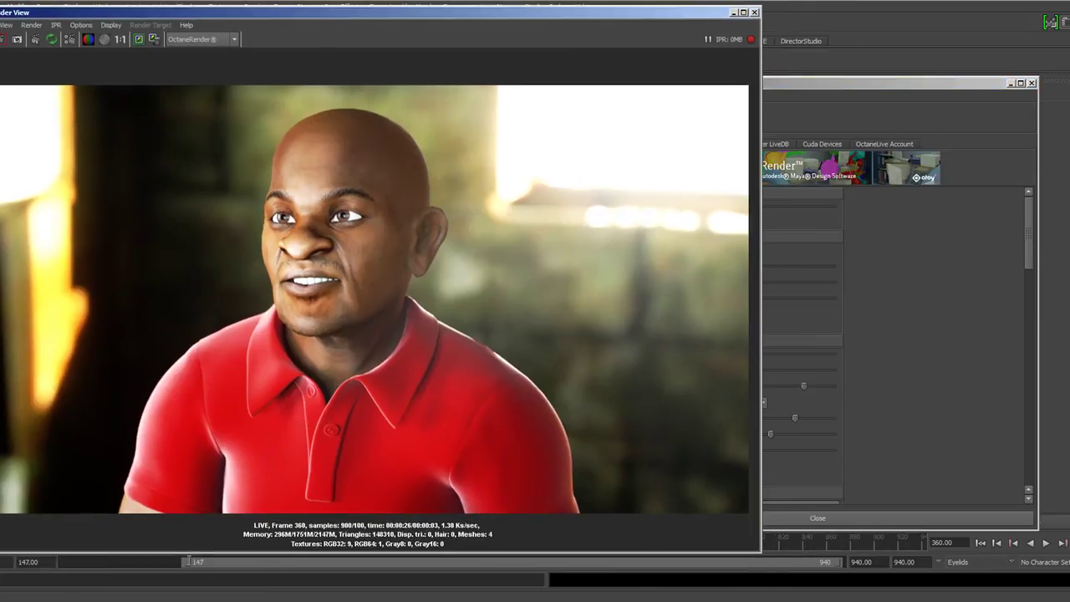
{"action": "left_click_drag", "start_coordinate": [475, 17], "coordinate": [531, 5]}
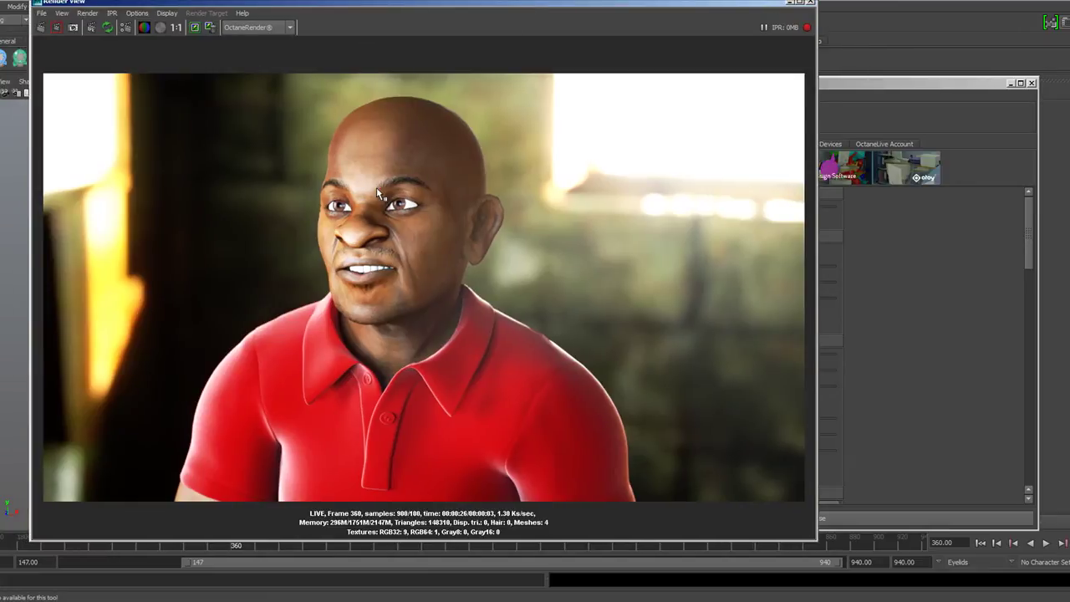
- Step the animation to frames 440, 651 and then 798
{"action": "left_click", "coordinate": [326, 545]}
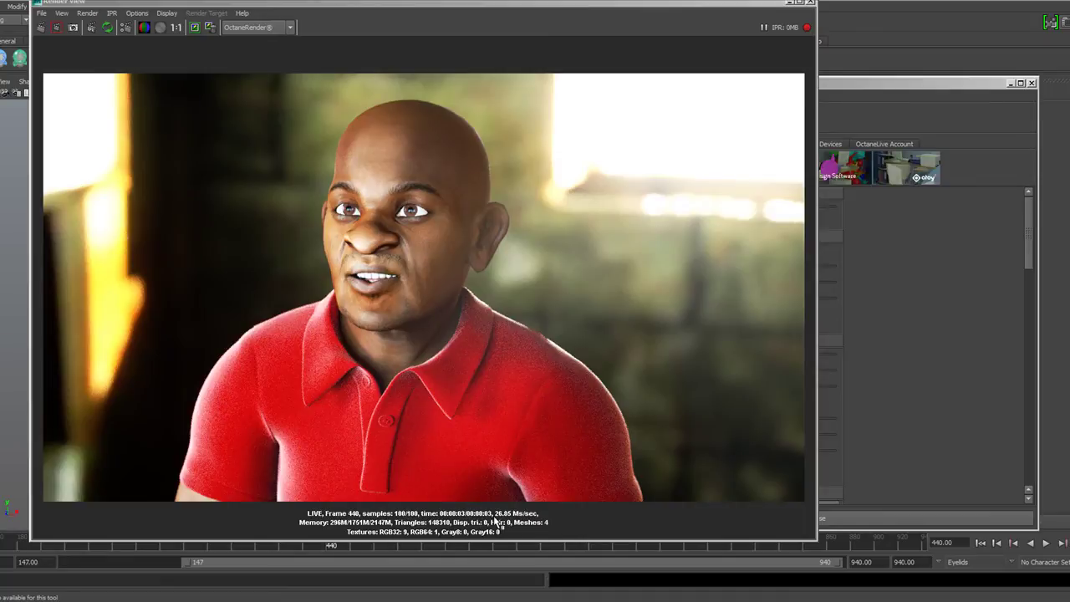
{"action": "left_click", "coordinate": [581, 547]}
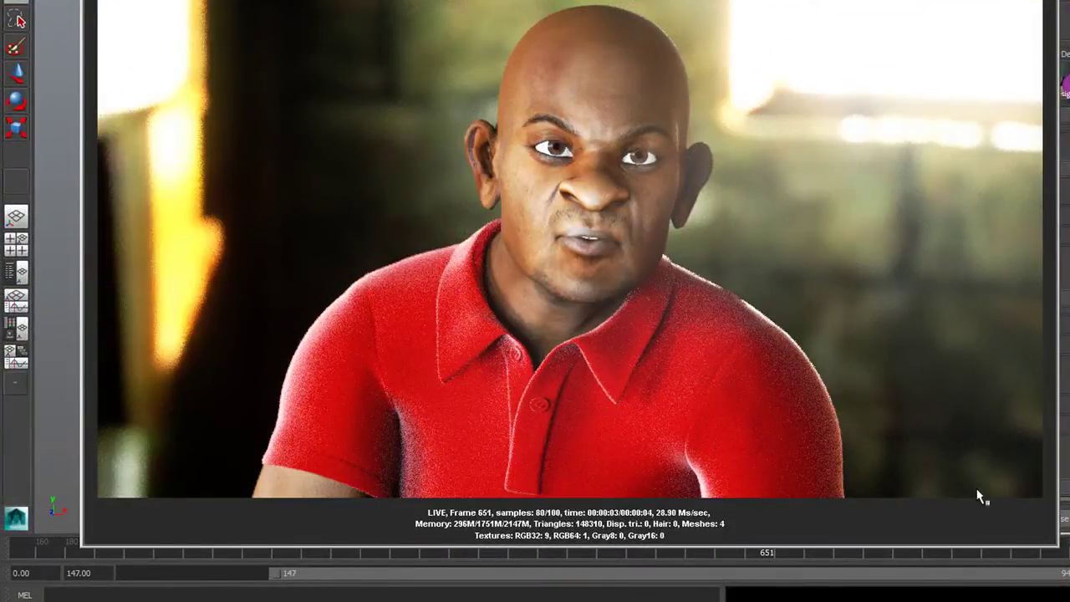
{"action": "left_click", "coordinate": [979, 553]}
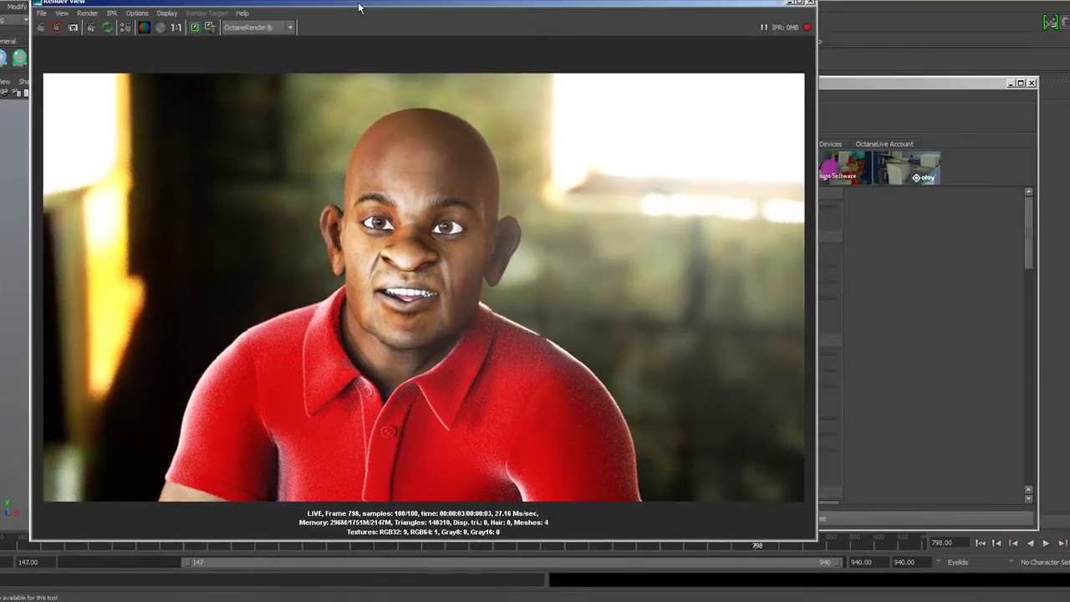
- Narrow and reposition the live render window to uncover the head model
{"action": "left_click_drag", "start_coordinate": [454, 0], "coordinate": [796, 0]}
{"action": "left_click_drag", "start_coordinate": [614, 19], "coordinate": [305, 286]}
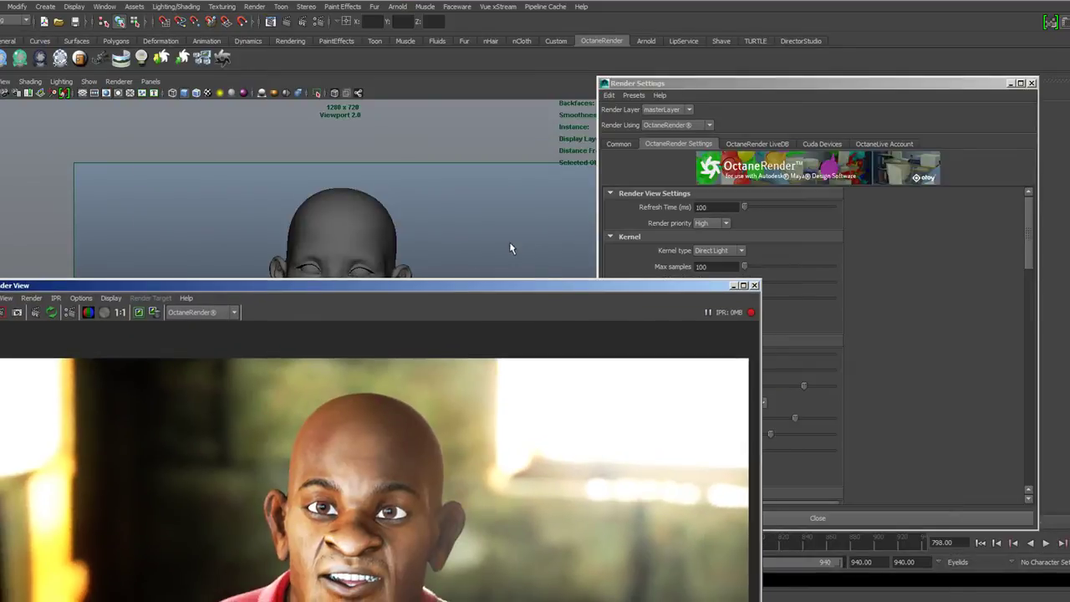
{"action": "left_click_drag", "start_coordinate": [509, 285], "coordinate": [662, 48]}
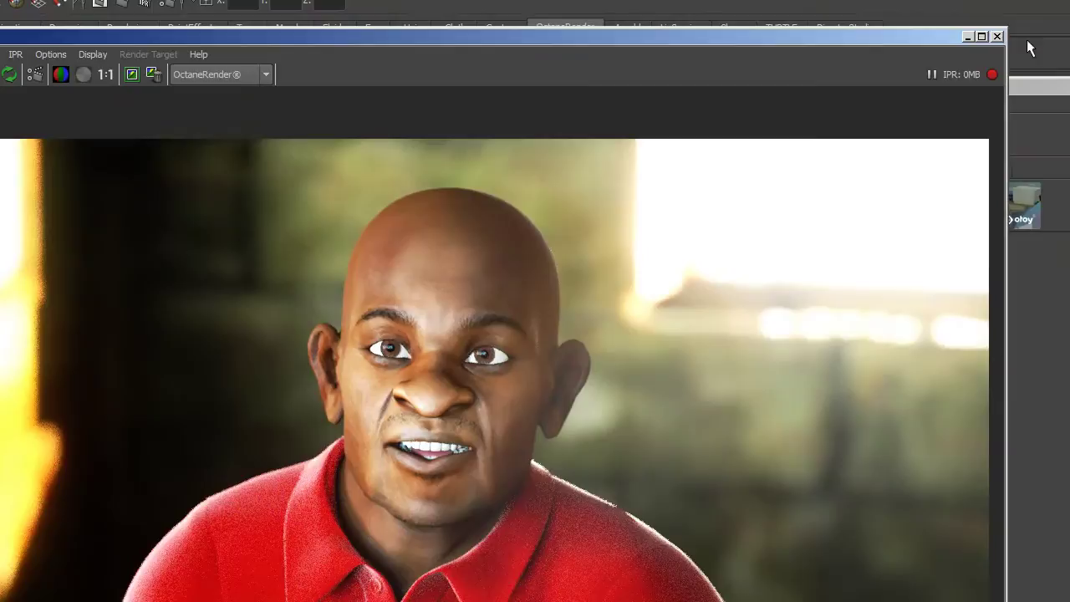
{"action": "left_click_drag", "start_coordinate": [994, 30], "coordinate": [795, 35]}
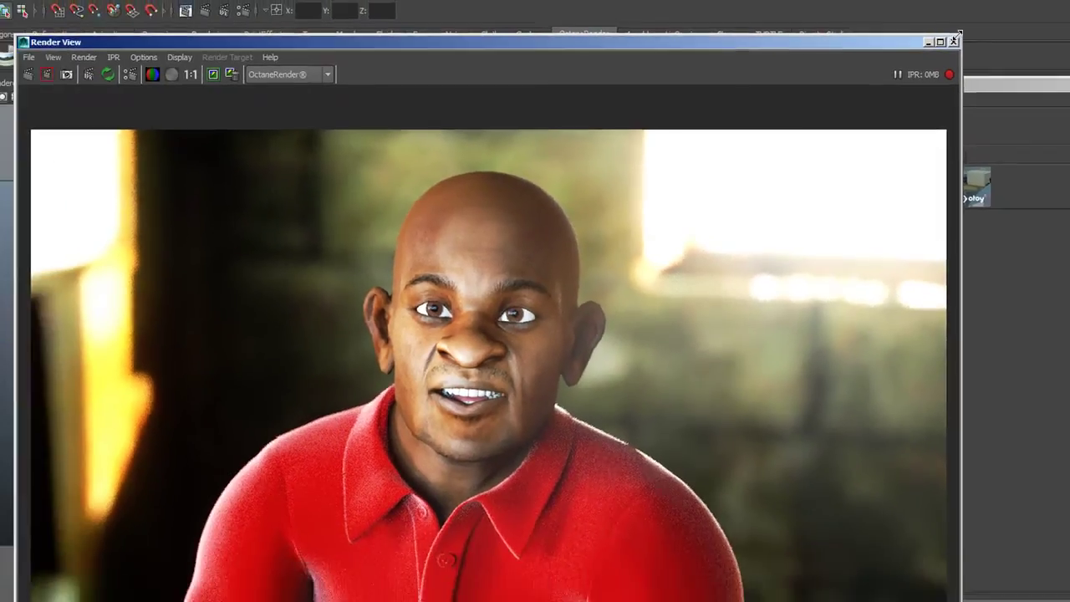
{"action": "left_click_drag", "start_coordinate": [632, 134], "coordinate": [894, 38]}
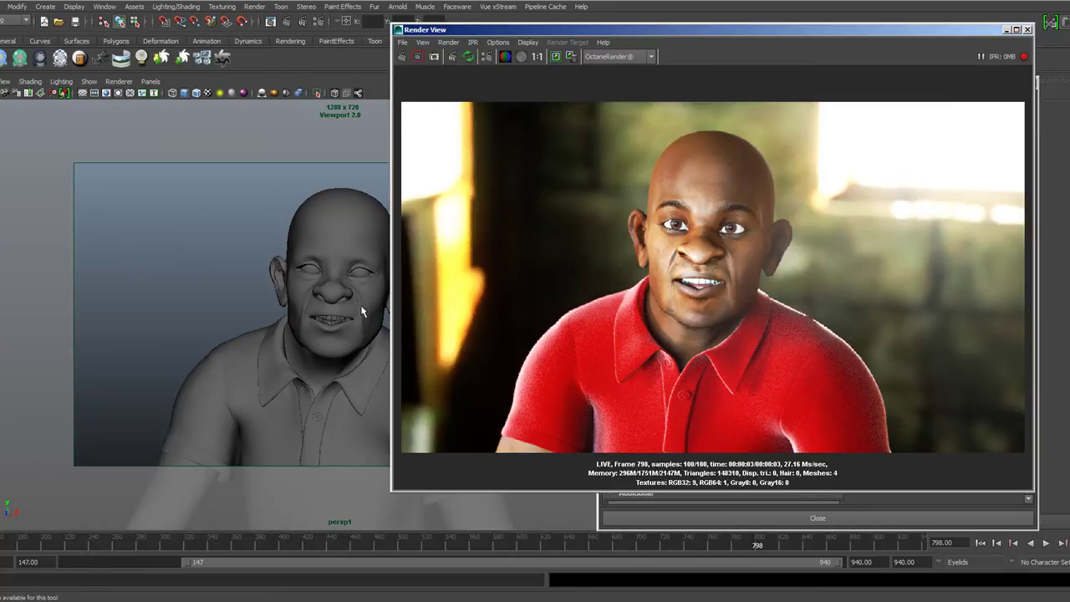
- Tumble and dolly the camera into an angled close-up of the face
{"action": "left_click_drag", "start_coordinate": [362, 311], "coordinate": [357, 348], "text": "alt"}
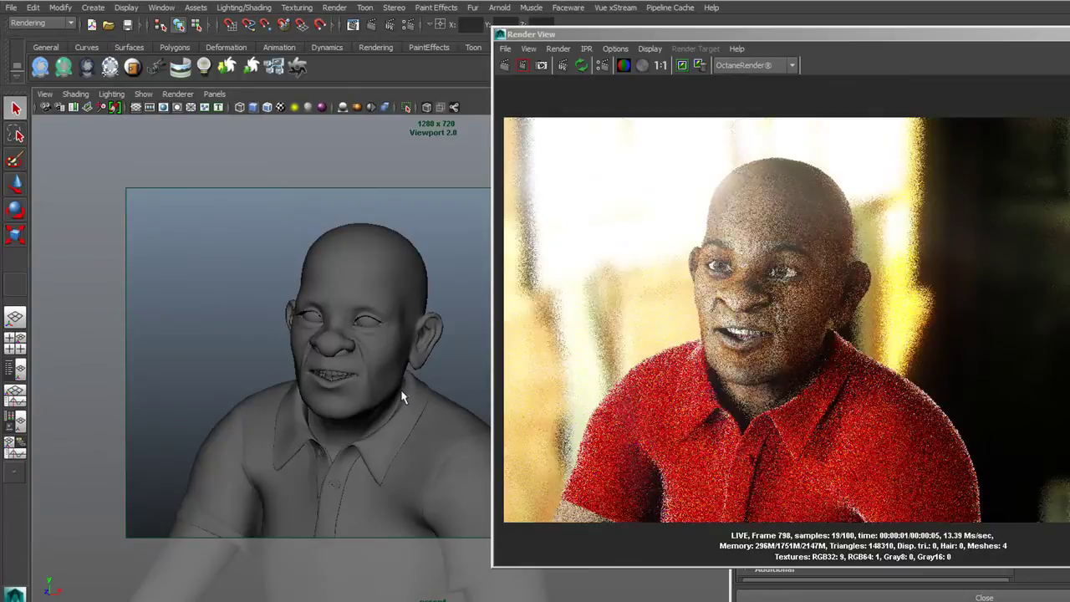
{"action": "mouse_move", "coordinate": [401, 389]}
{"action": "left_mouse_down", "text": "alt"}
{"action": "mouse_move", "coordinate": [370, 390]}
{"action": "mouse_move", "coordinate": [407, 391]}
{"action": "left_mouse_up", "text": "alt"}
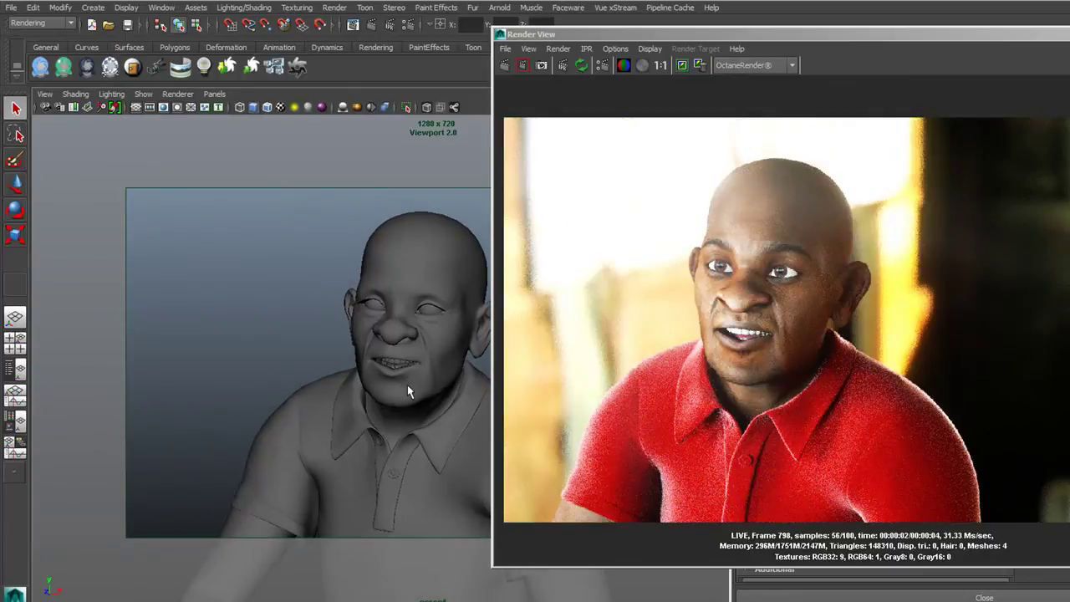
{"action": "right_click_drag", "start_coordinate": [370, 353], "coordinate": [431, 400], "text": "alt"}
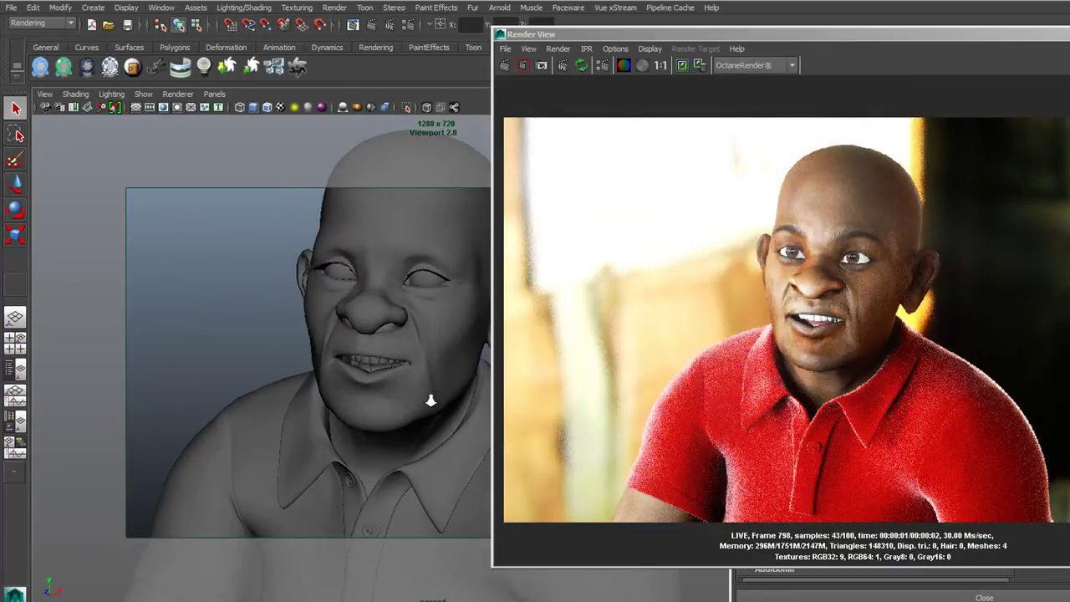
{"action": "left_click_drag", "start_coordinate": [409, 310], "coordinate": [410, 370], "text": "alt"}
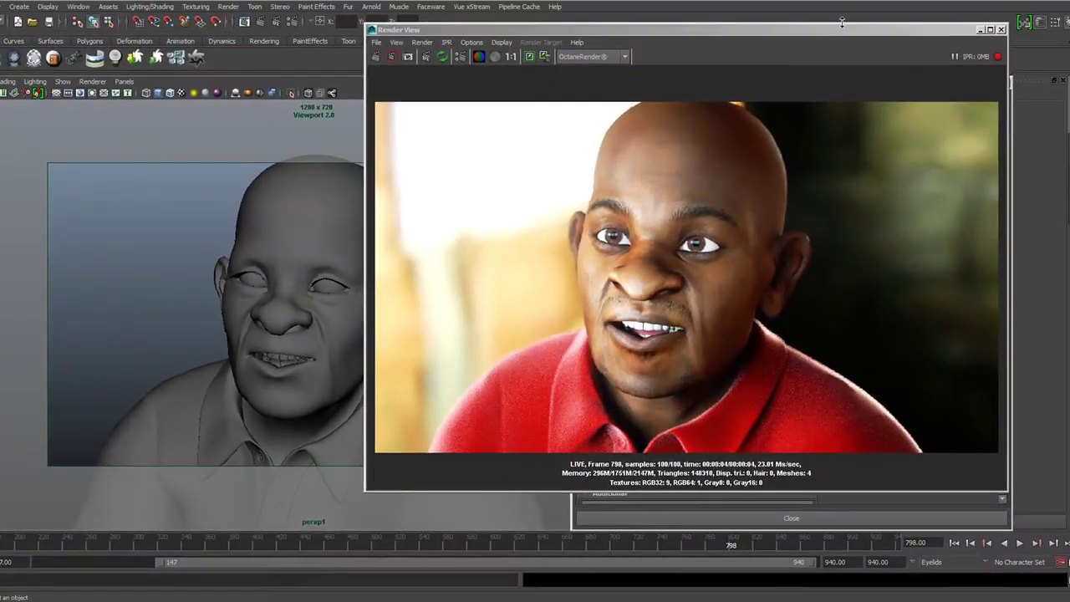
- Raise the Octane Max samples to 900
{"action": "left_click_drag", "start_coordinate": [842, 31], "coordinate": [464, 49]}
{"action": "left_click", "coordinate": [793, 96]}
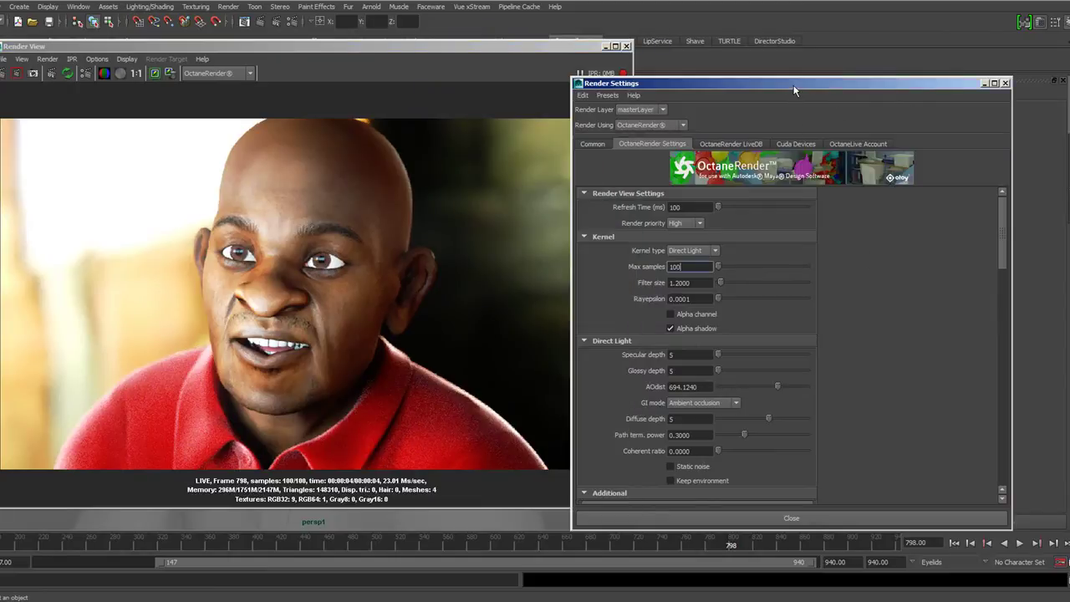
{"action": "left_click_drag", "start_coordinate": [682, 266], "coordinate": [639, 266]}
{"action": "type", "text": "900"}
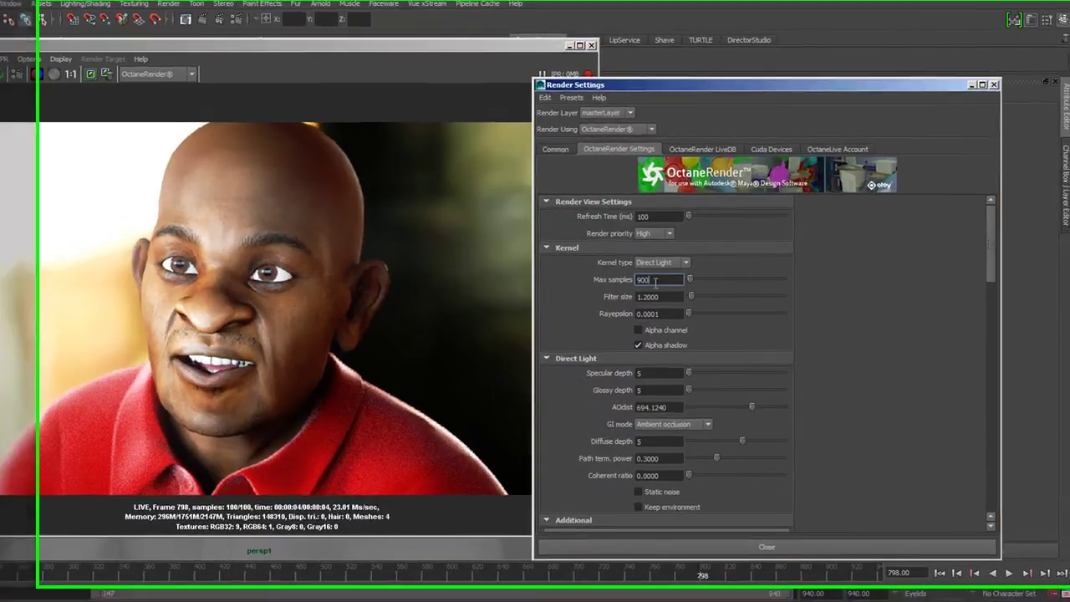
{"action": "key", "text": "Return"}
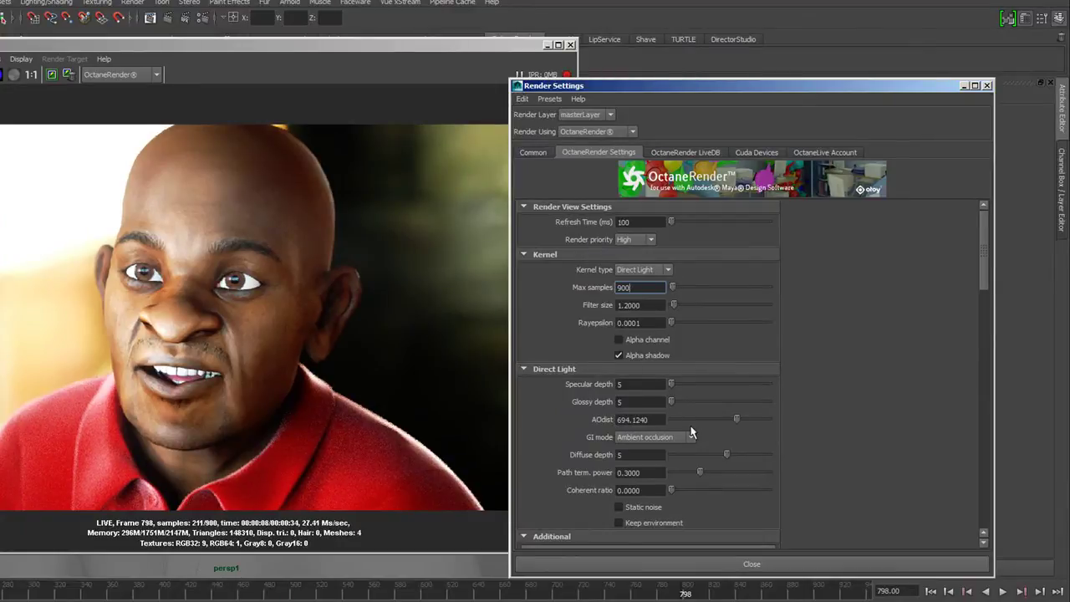
- Set AOdist to 3, then orbit the camera closer to the head
{"action": "double_click", "coordinate": [656, 419]}
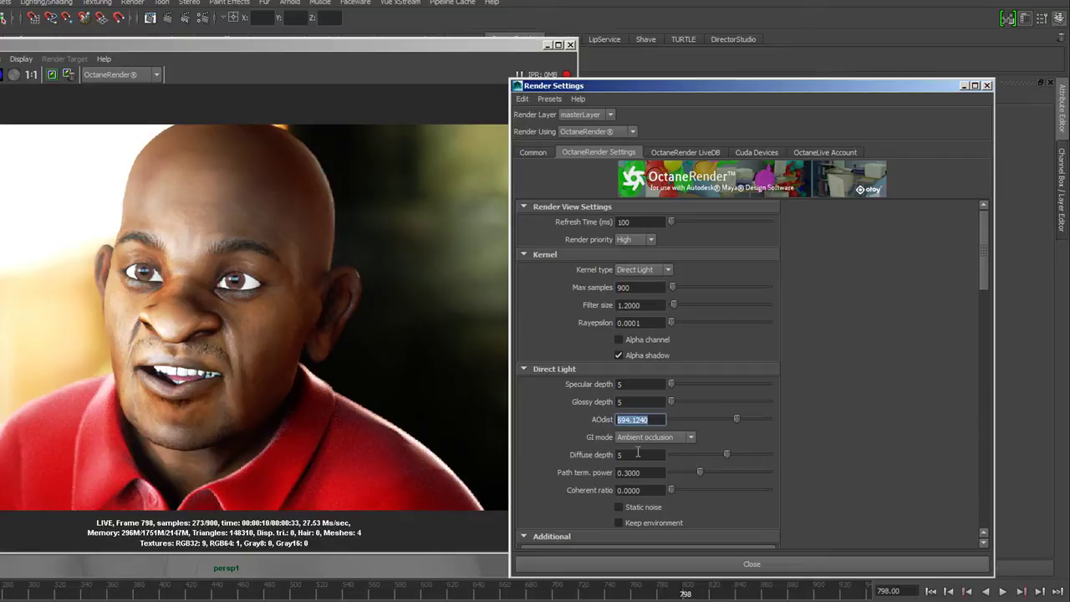
{"action": "type", "text": "3"}
{"action": "key", "text": "Return"}
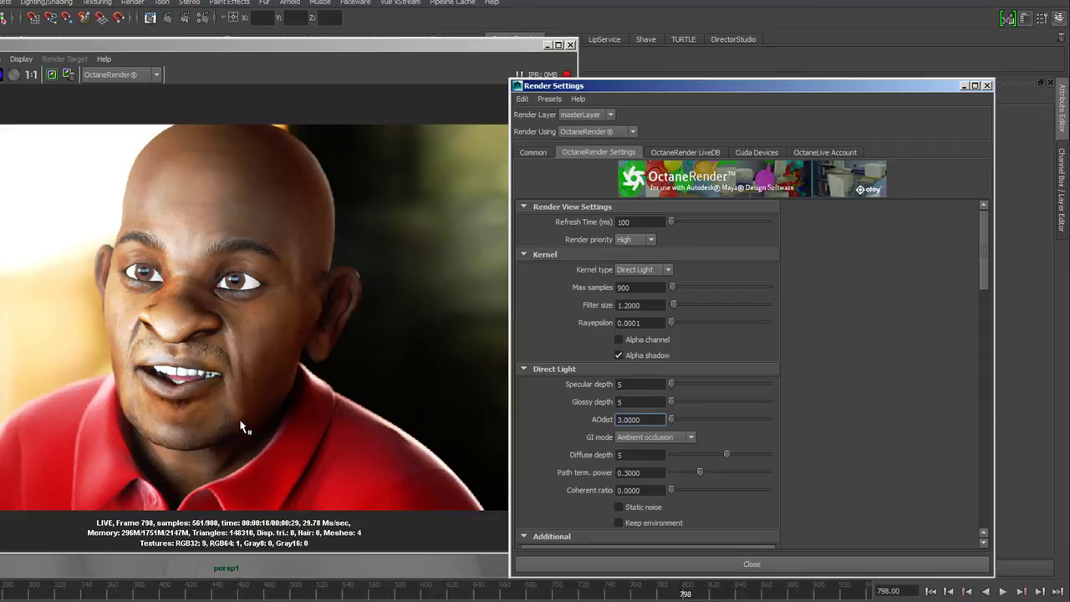
{"action": "left_click_drag", "start_coordinate": [326, 45], "coordinate": [712, 33]}
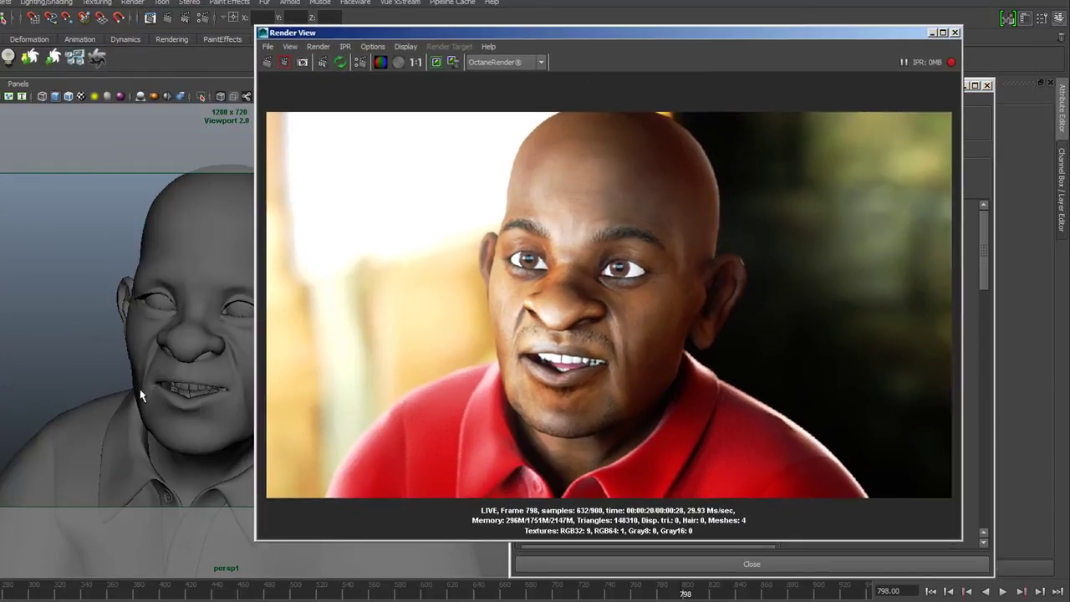
{"action": "mouse_move", "coordinate": [155, 393]}
{"action": "left_mouse_down", "text": "alt"}
{"action": "mouse_move", "coordinate": [196, 396]}
{"action": "mouse_move", "coordinate": [167, 396]}
{"action": "left_mouse_up", "text": "alt"}
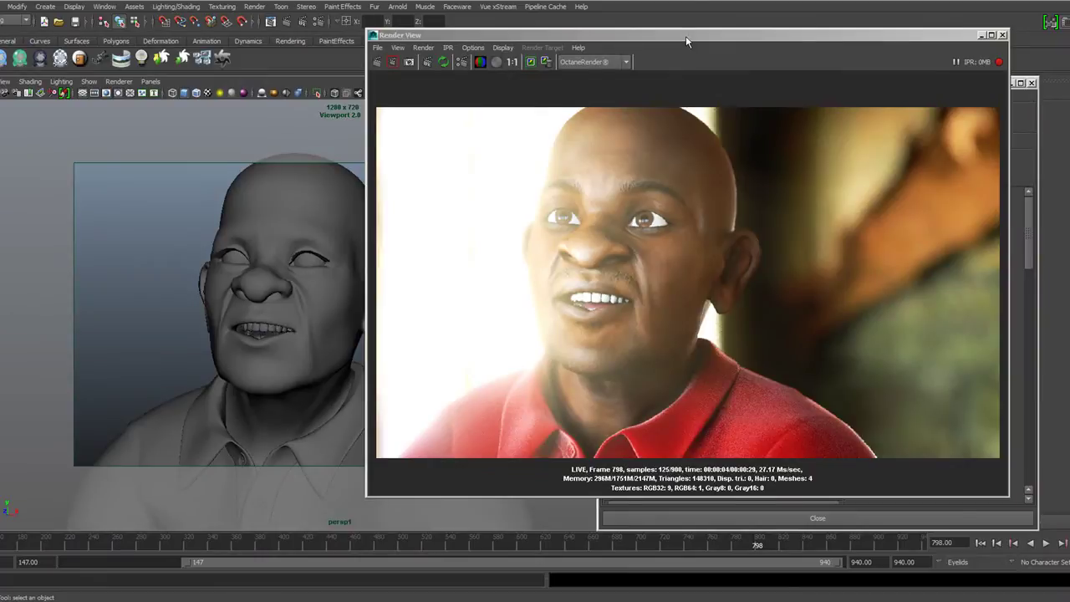
- Select the persp1 camera and bring up its thin-lens attributes
{"action": "left_click_drag", "start_coordinate": [685, 36], "coordinate": [665, 58]}
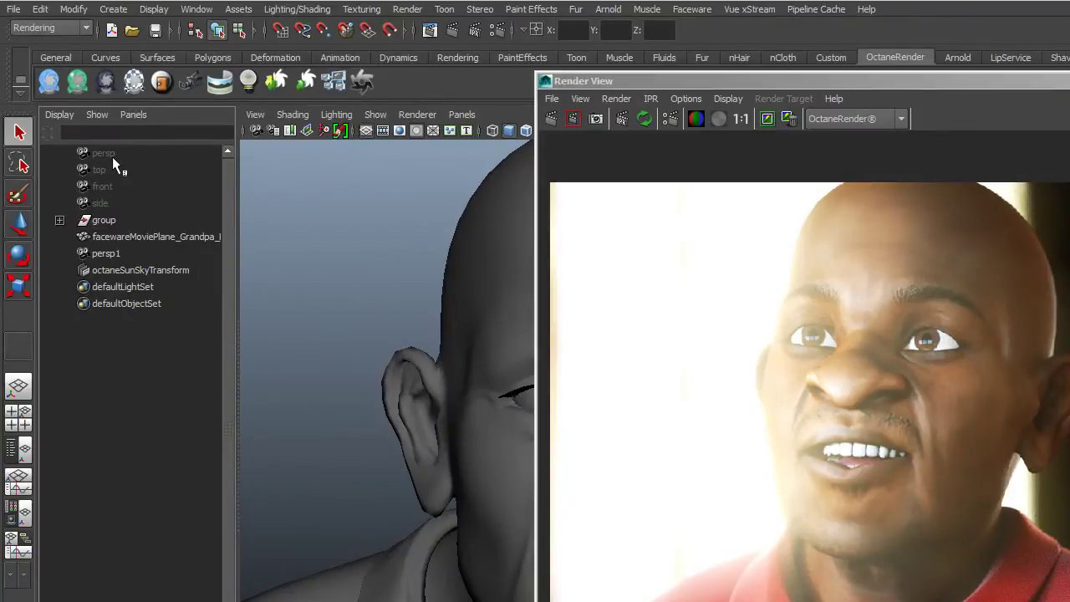
{"action": "left_click", "coordinate": [109, 253]}
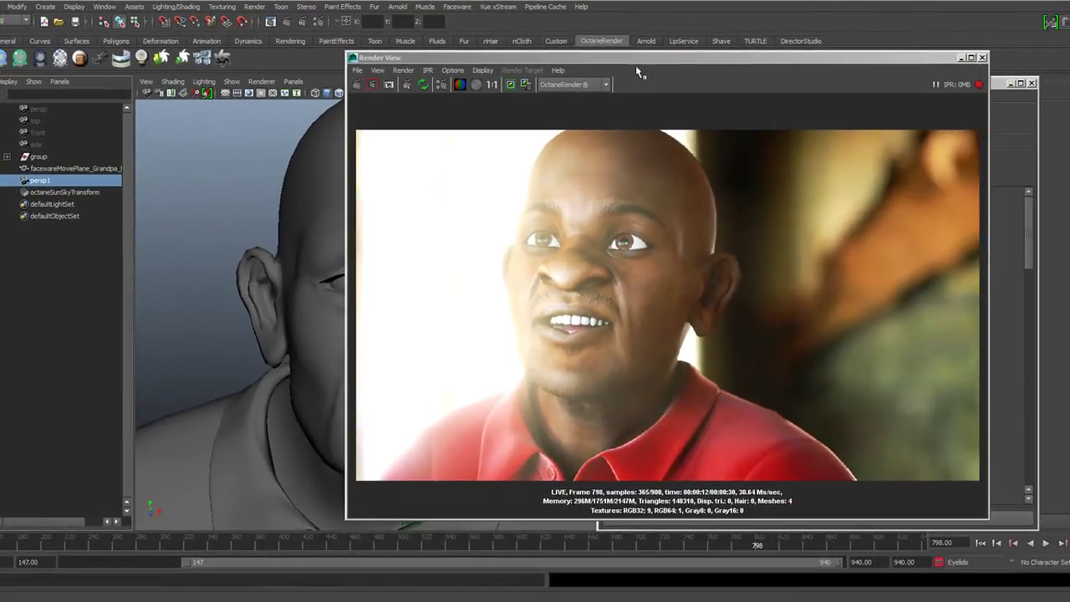
{"action": "left_click_drag", "start_coordinate": [673, 61], "coordinate": [293, 74]}
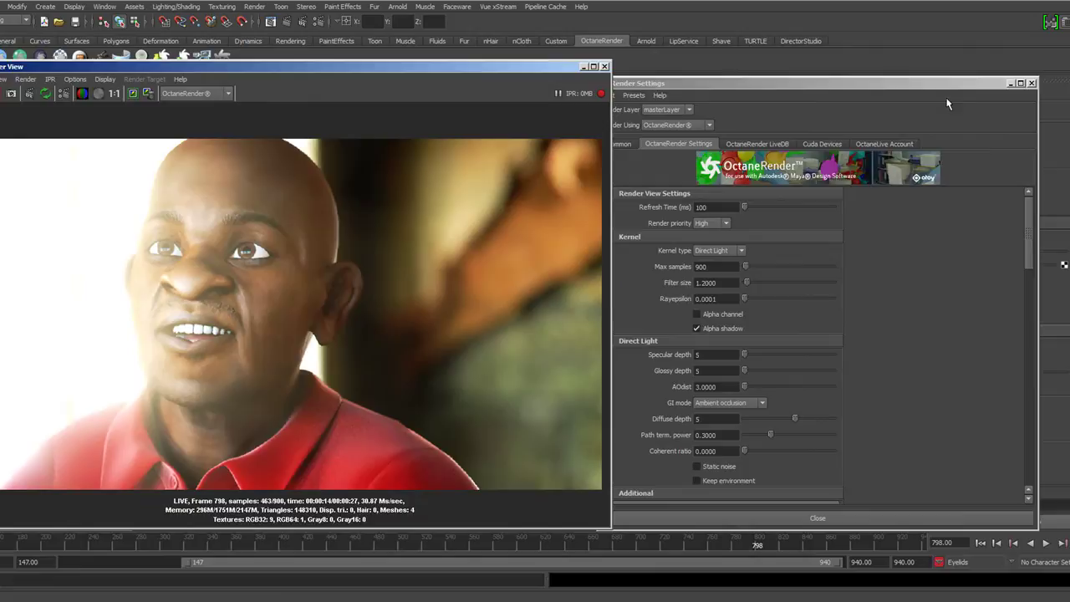
{"action": "left_click", "coordinate": [1010, 86]}
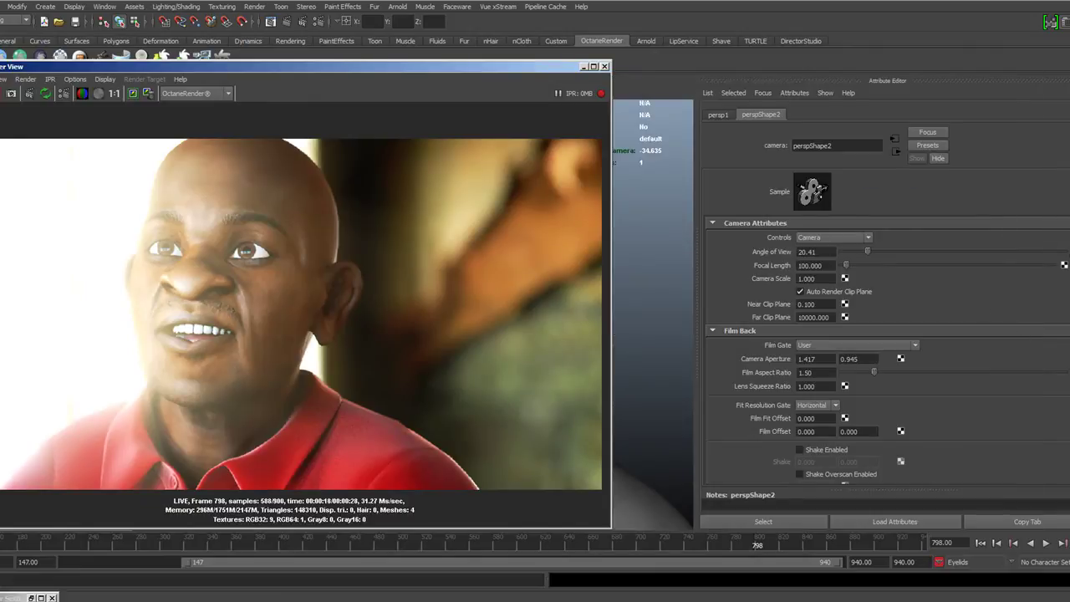
{"action": "scroll", "coordinate": [1063, 264], "scroll_direction": "down", "scroll_amount": 10}
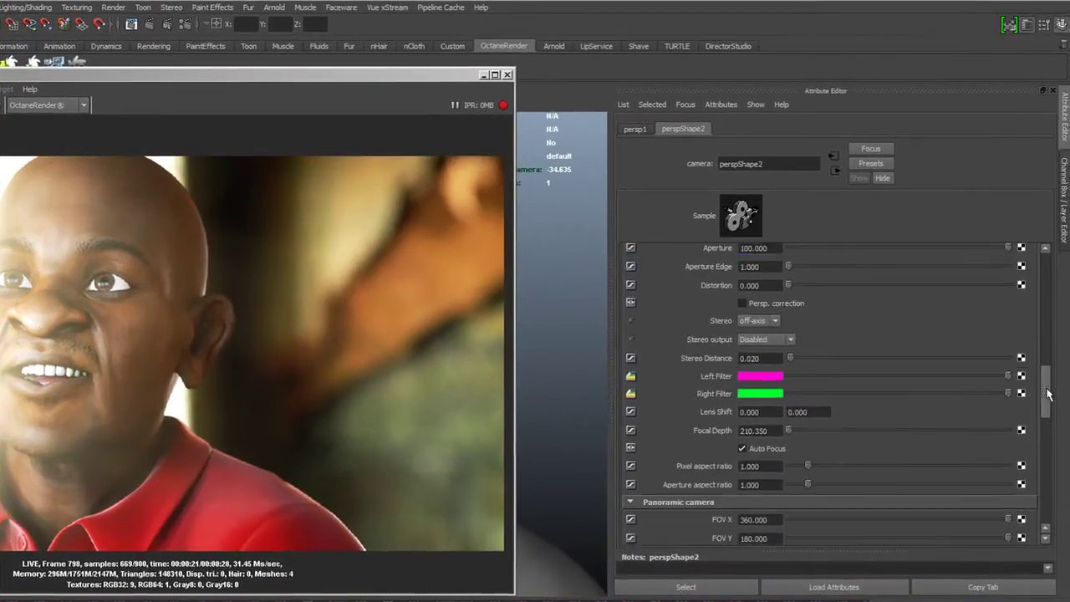
{"action": "scroll", "coordinate": [1049, 392], "scroll_direction": "down", "scroll_amount": 2}
{"action": "scroll", "coordinate": [1049, 393], "scroll_direction": "up", "scroll_amount": 5}
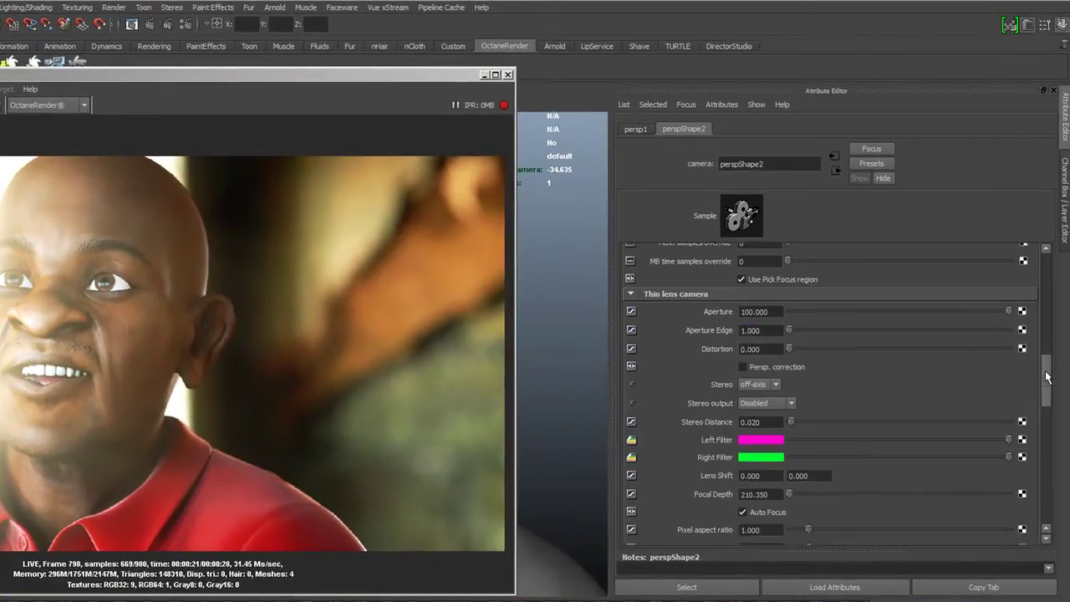
- Try thin-lens Aperture 0 and 20, then set it back to 100
{"action": "left_click", "coordinate": [755, 323]}
{"action": "type", "text": "0"}
{"action": "key", "text": "Return"}
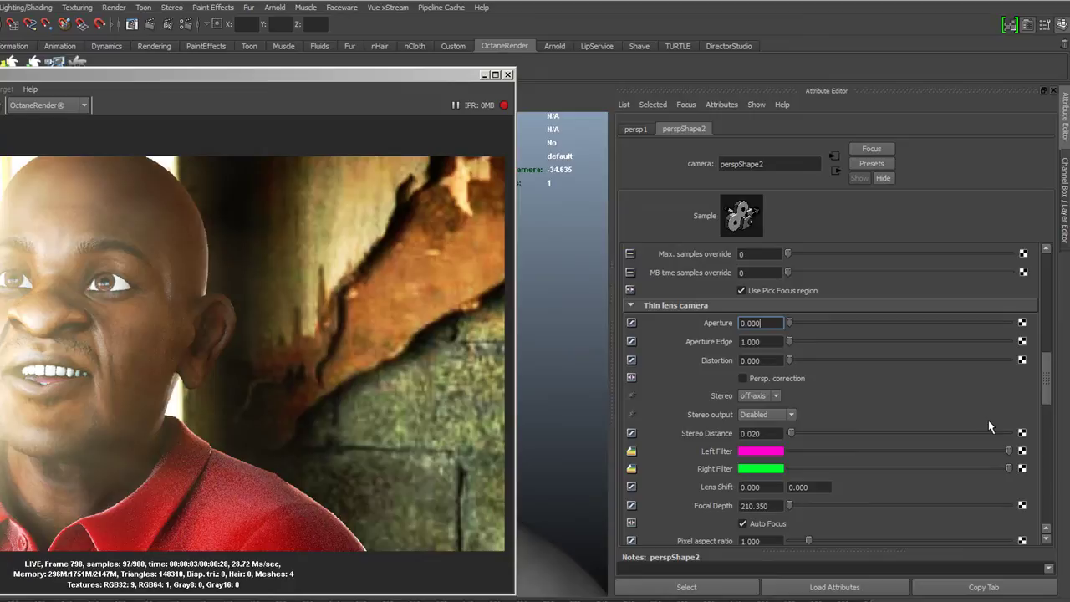
{"action": "left_click", "coordinate": [771, 324]}
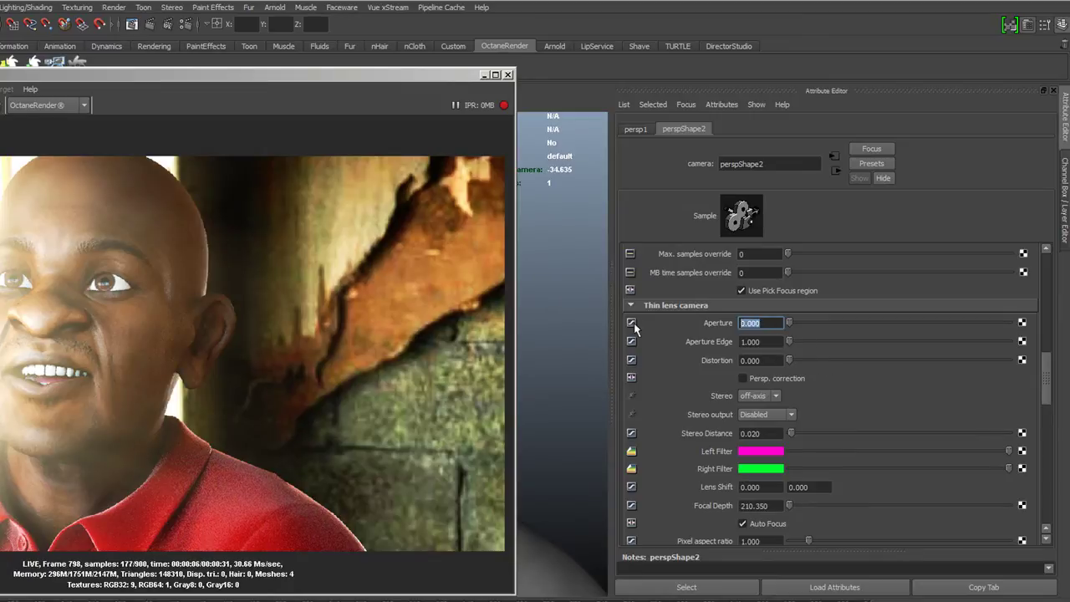
{"action": "type", "text": "20"}
{"action": "key", "text": "Return"}
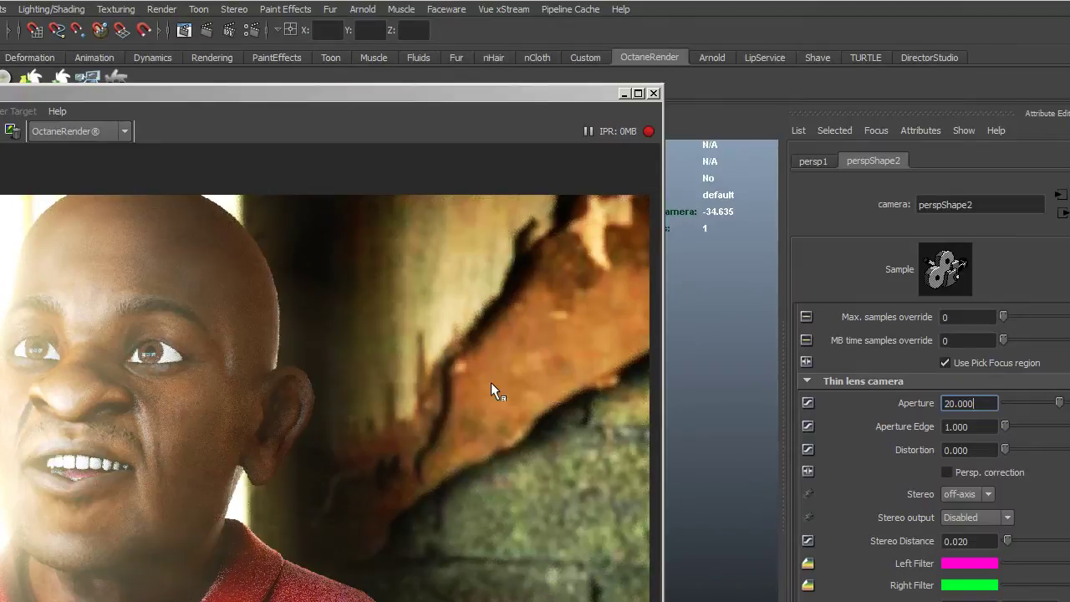
{"action": "left_click_drag", "start_coordinate": [983, 409], "coordinate": [928, 405]}
{"action": "type", "text": "100"}
{"action": "key", "text": "Return"}
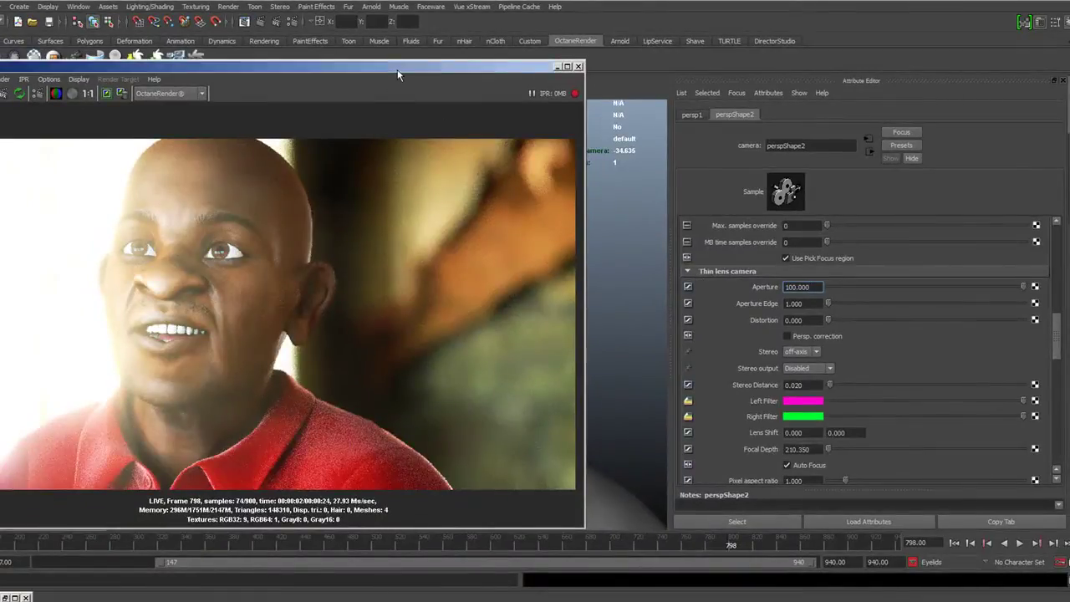
{"action": "left_click_drag", "start_coordinate": [397, 69], "coordinate": [739, 83]}
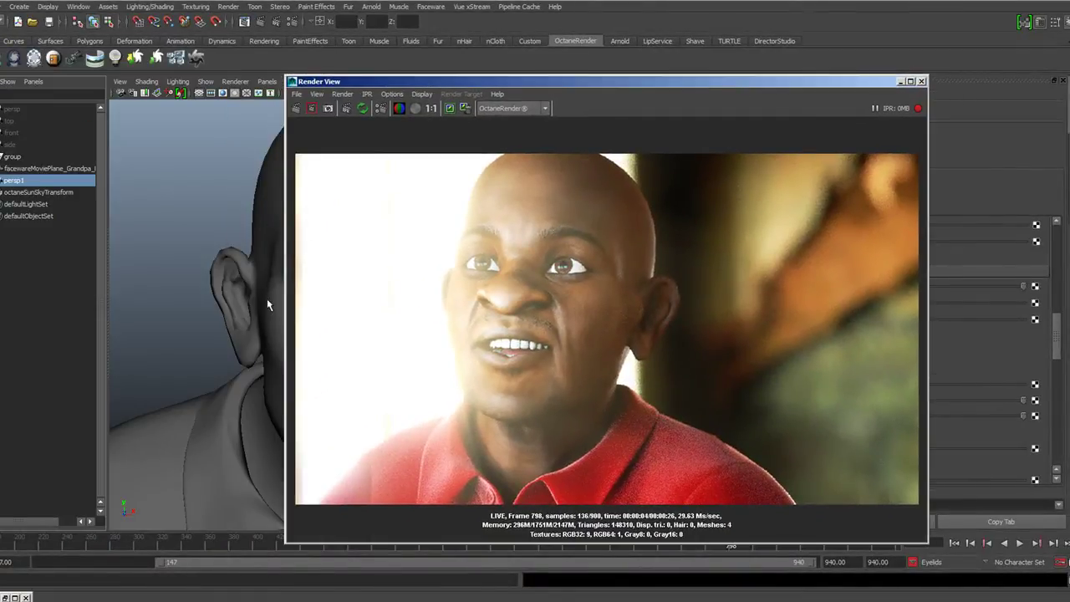
{"action": "left_click_drag", "start_coordinate": [472, 81], "coordinate": [652, 83]}
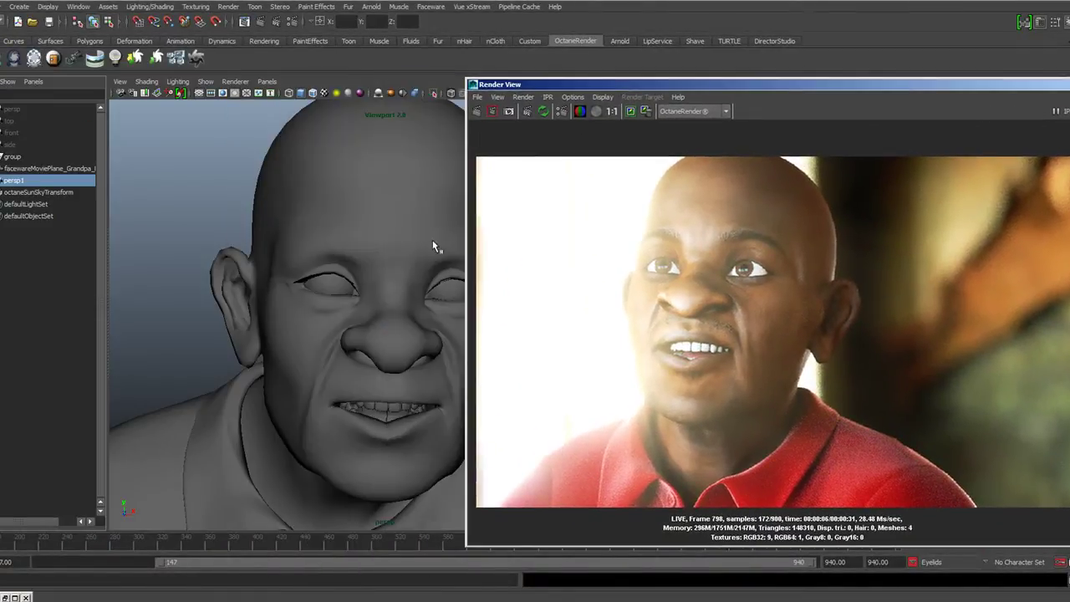
{"action": "left_click", "coordinate": [266, 81]}
{"action": "mouse_move", "coordinate": [286, 91]}
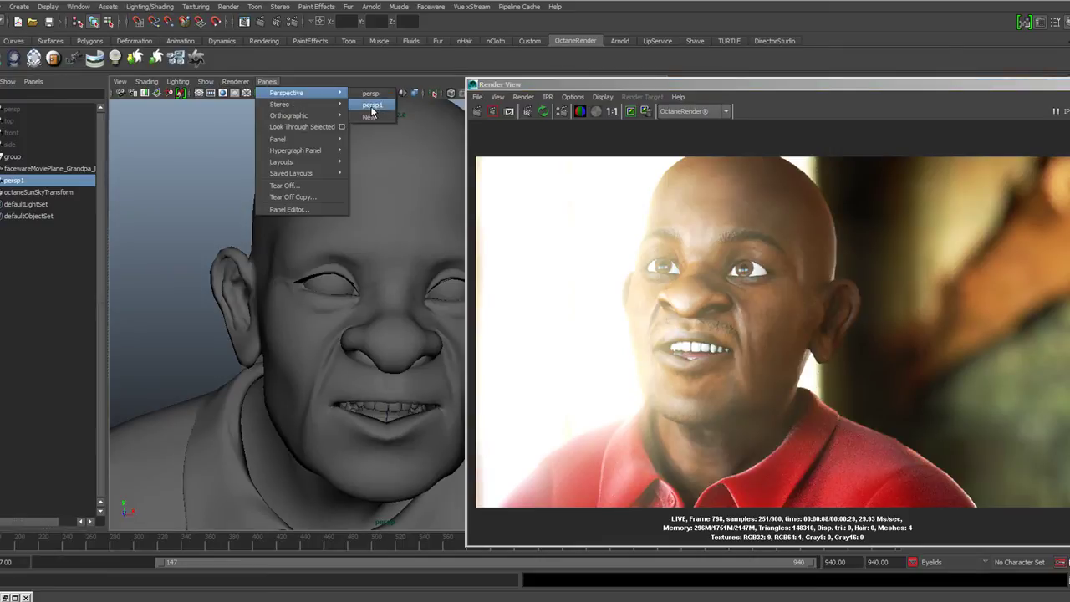
{"action": "left_click", "coordinate": [374, 109]}
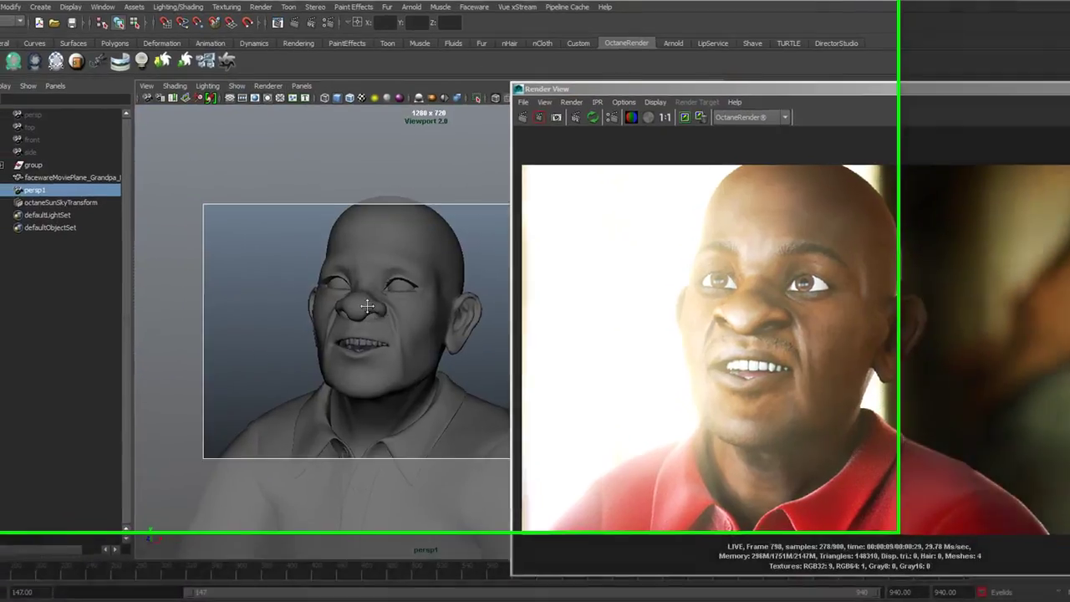
{"action": "middle_click_drag", "start_coordinate": [342, 299], "coordinate": [384, 300], "text": "alt"}
{"action": "left_click_drag", "start_coordinate": [537, 361], "coordinate": [552, 345], "text": "alt"}
{"action": "right_click_drag", "start_coordinate": [554, 348], "coordinate": [569, 389], "text": "alt"}
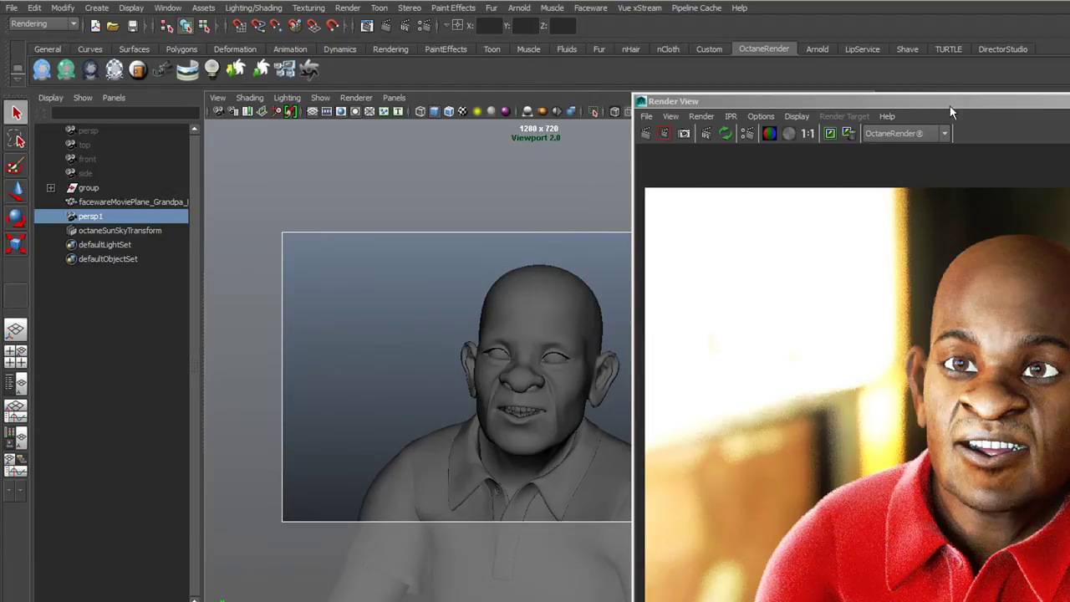
{"action": "left_click_drag", "start_coordinate": [951, 111], "coordinate": [387, 43]}
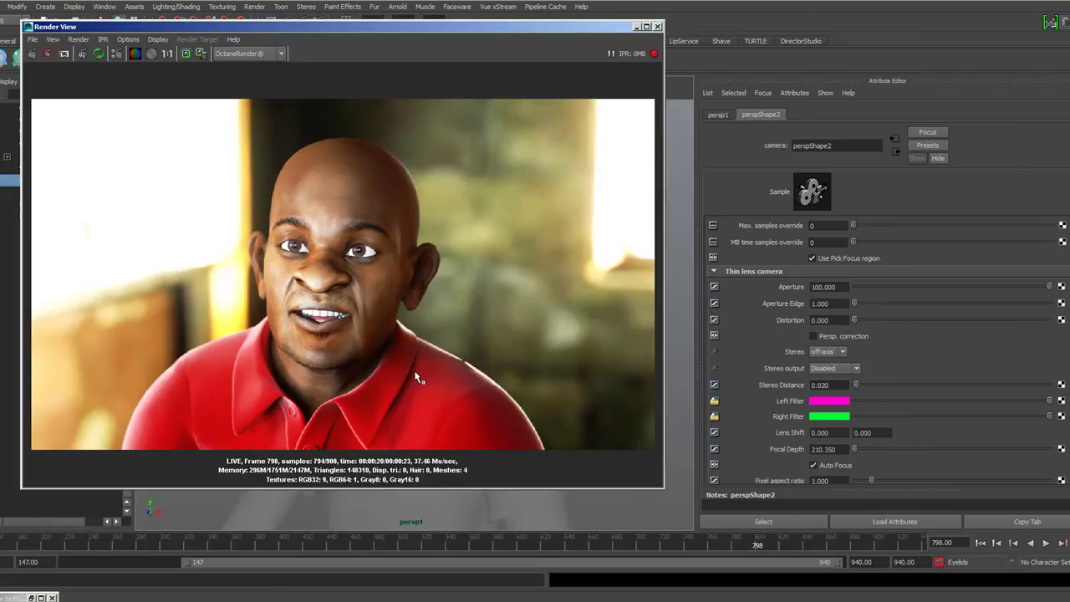
- Show the render at actual pixel size and raise Octane max samples from 900 to 1200
{"action": "left_click", "coordinate": [167, 55]}
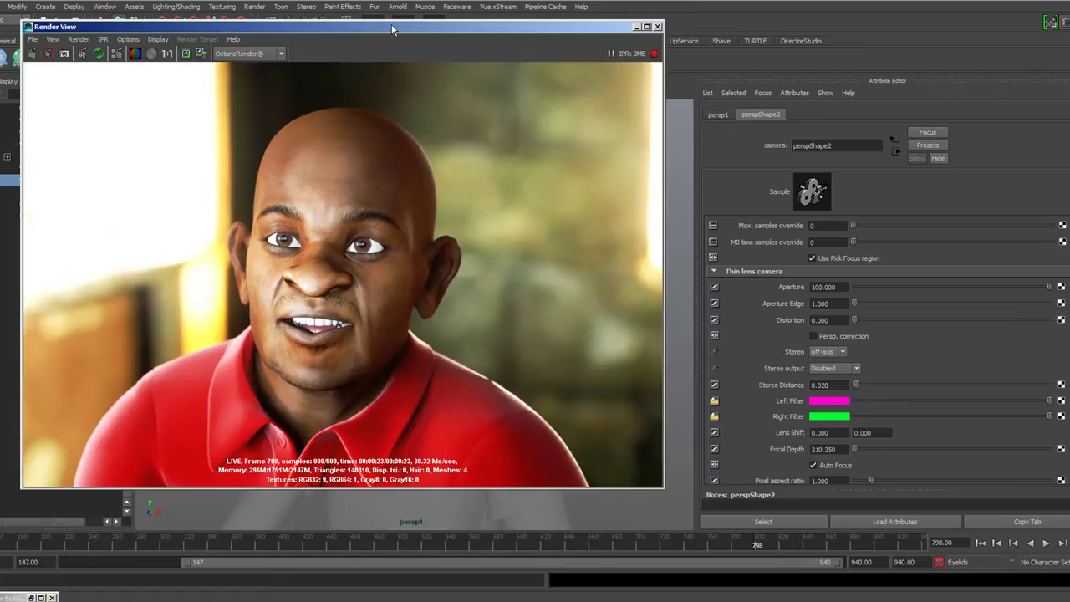
{"action": "left_click_drag", "start_coordinate": [392, 30], "coordinate": [371, 68]}
{"action": "left_click", "coordinate": [307, 21]}
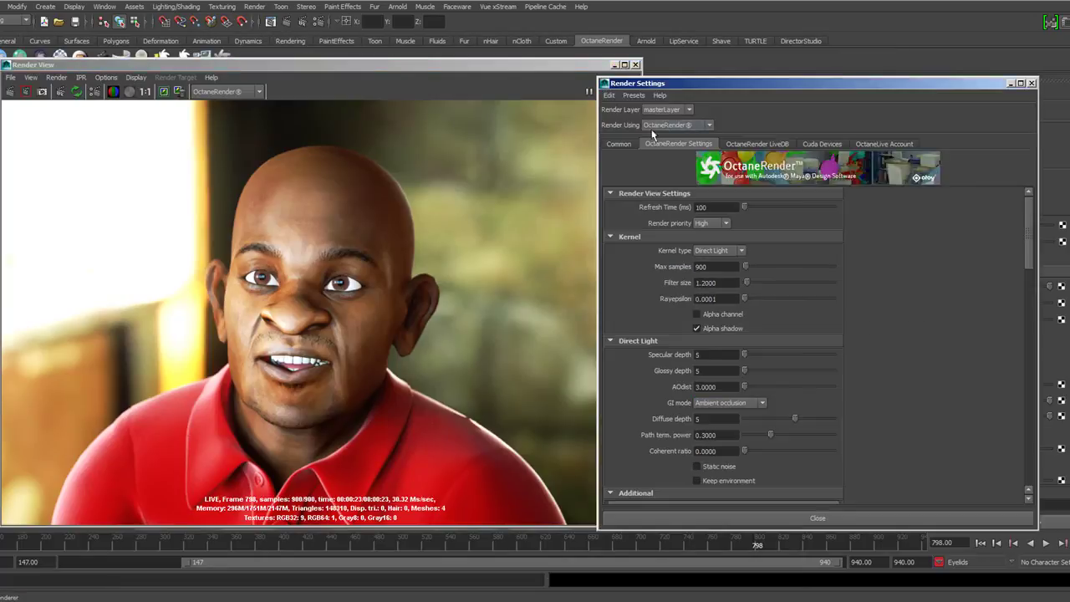
{"action": "left_click", "coordinate": [717, 267]}
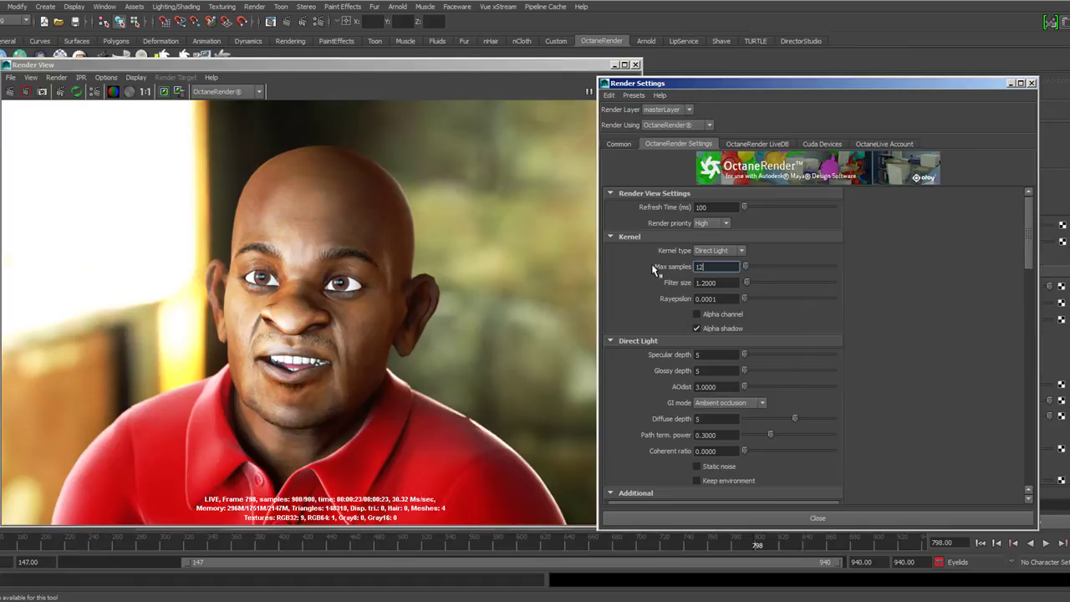
{"action": "key", "text": "Return"}
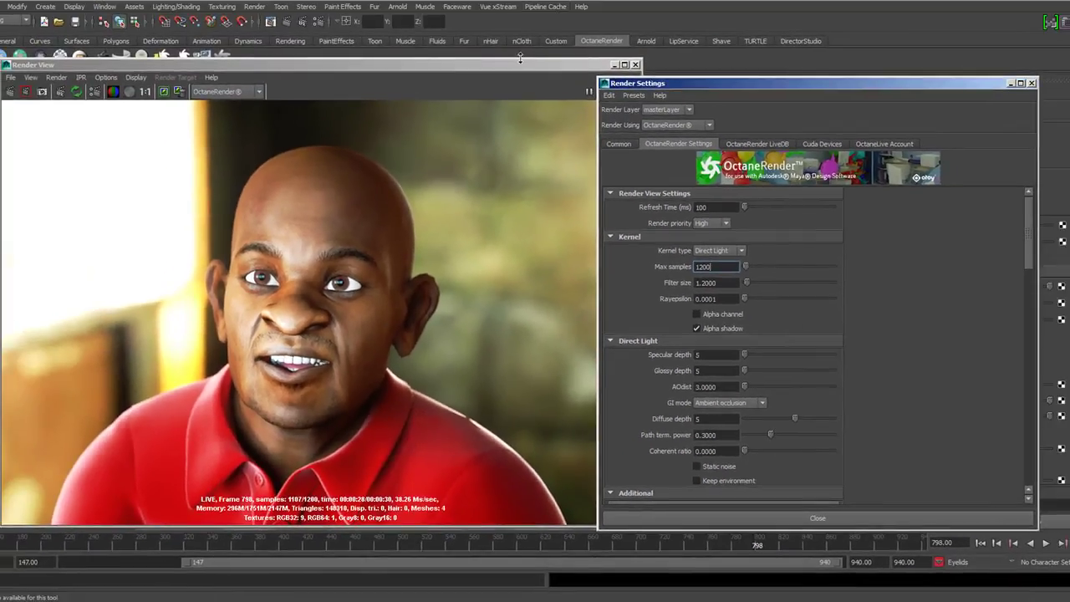
- Reposition and enlarge the Render View window
{"action": "left_click_drag", "start_coordinate": [519, 58], "coordinate": [538, 6]}
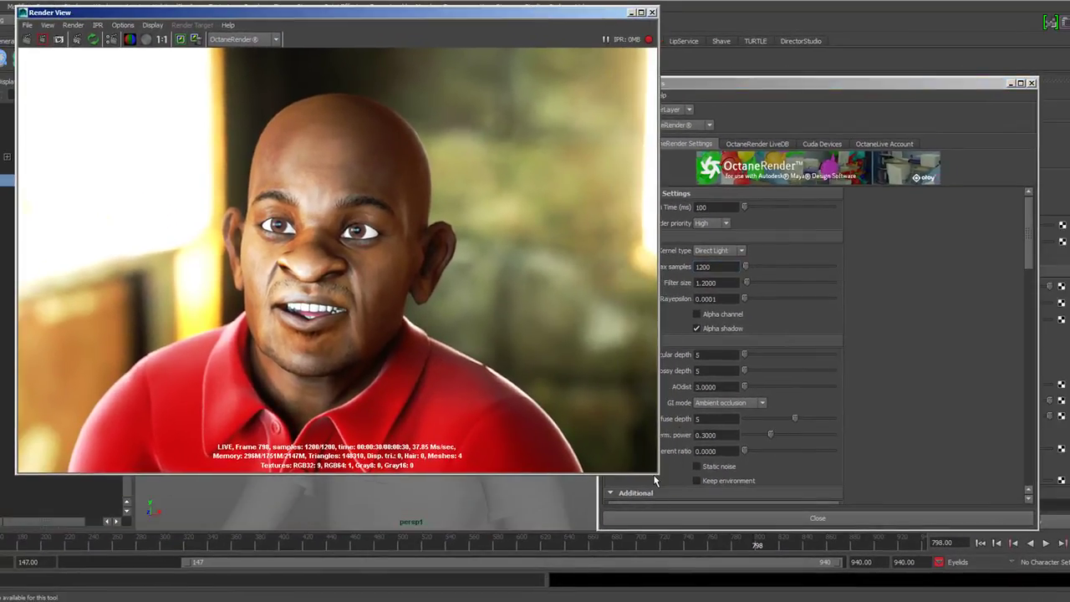
{"action": "left_click_drag", "start_coordinate": [658, 472], "coordinate": [742, 525]}
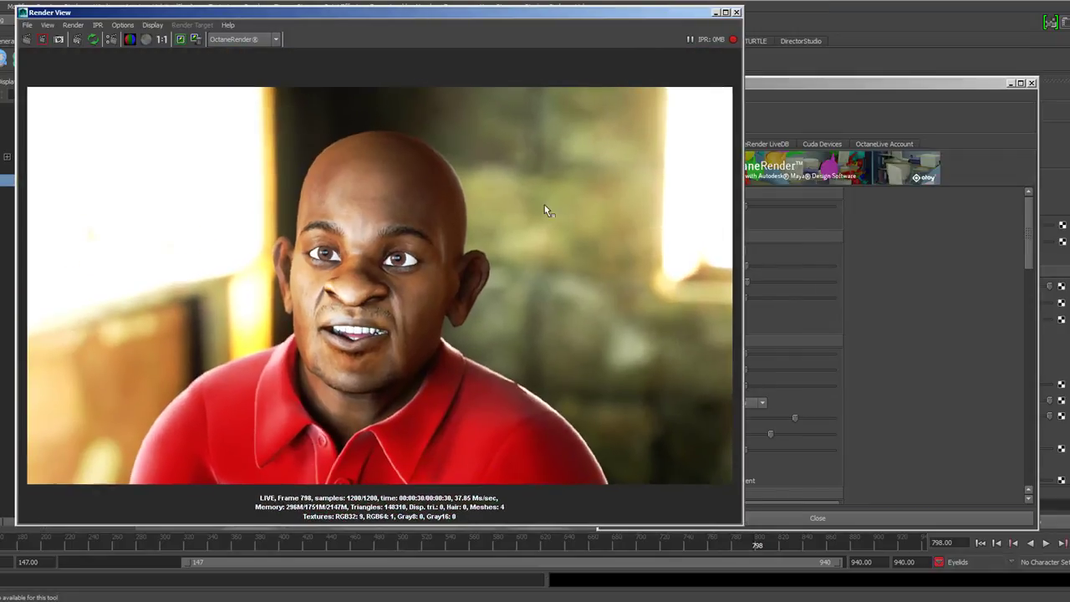
{"action": "left_click_drag", "start_coordinate": [548, 20], "coordinate": [518, 28]}
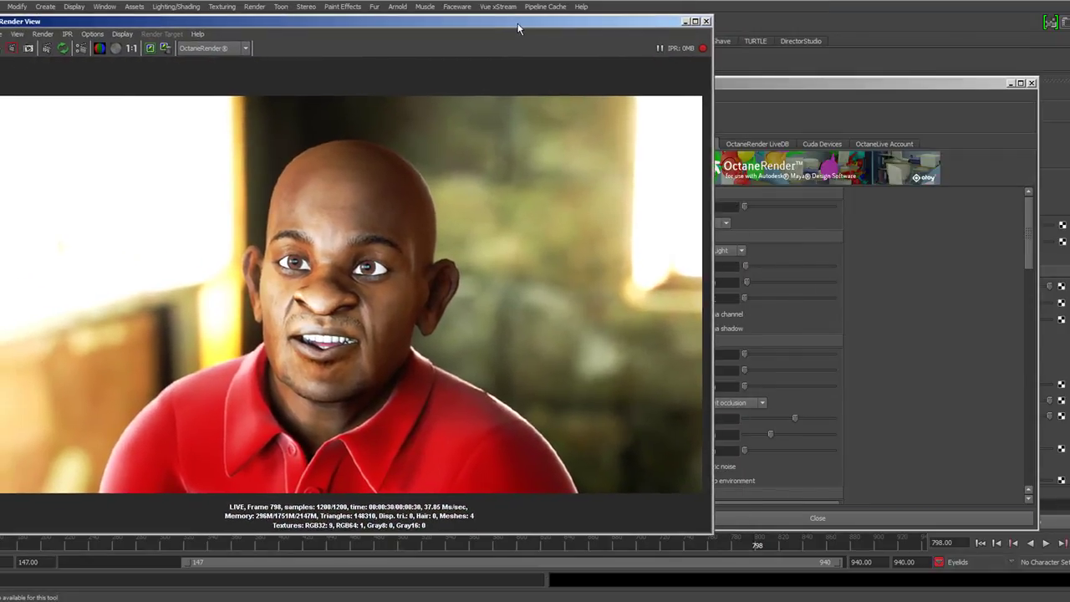
- Close Render Settings, scroll to the camera's Octane imager, and view the render at actual size
{"action": "left_click", "coordinate": [1009, 84]}
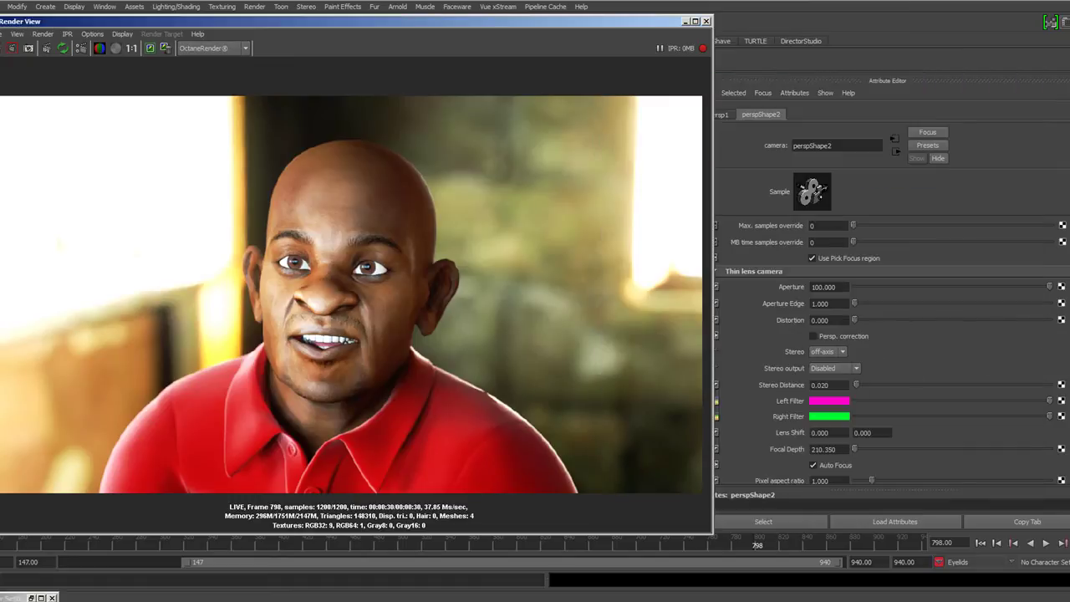
{"action": "scroll", "coordinate": [891, 347], "scroll_direction": "down", "scroll_amount": 5}
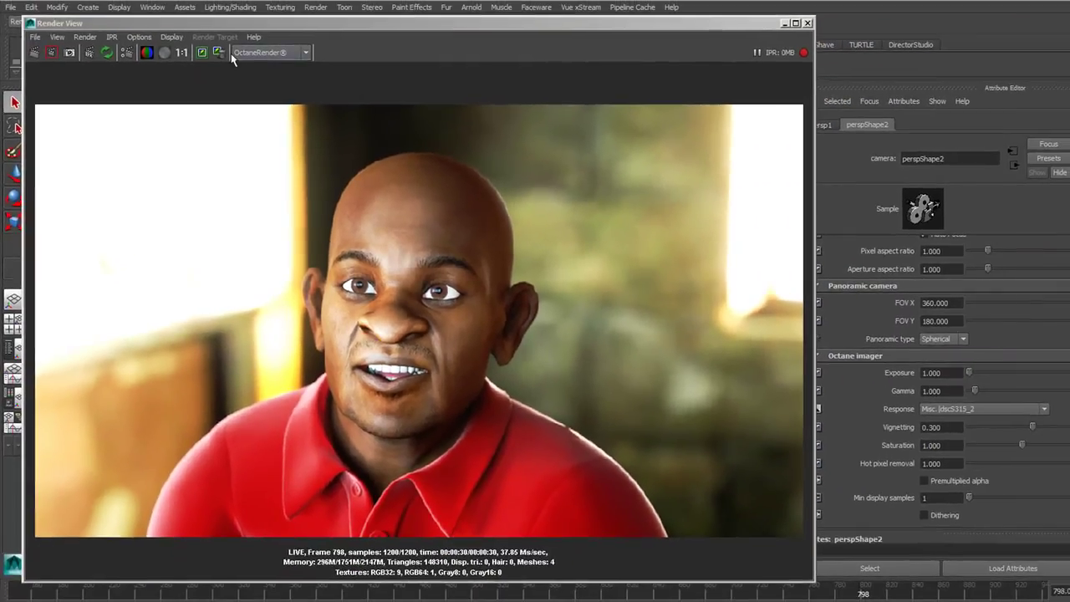
{"action": "left_click", "coordinate": [184, 53]}
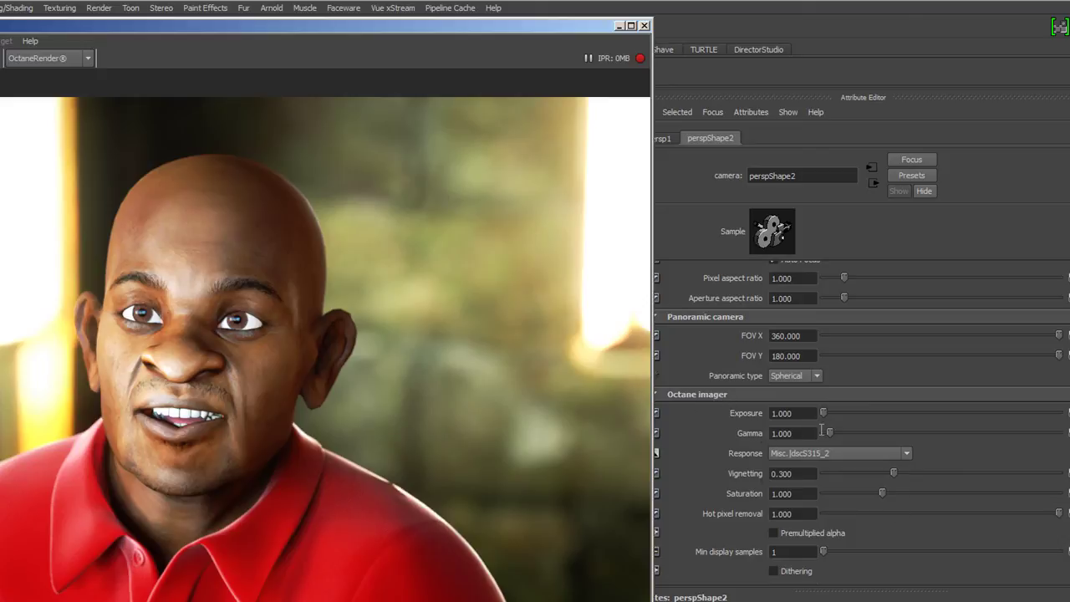
- Adjust the imager gamma to 0.684 and set exposure to 3.000
{"action": "left_click", "coordinate": [857, 433]}
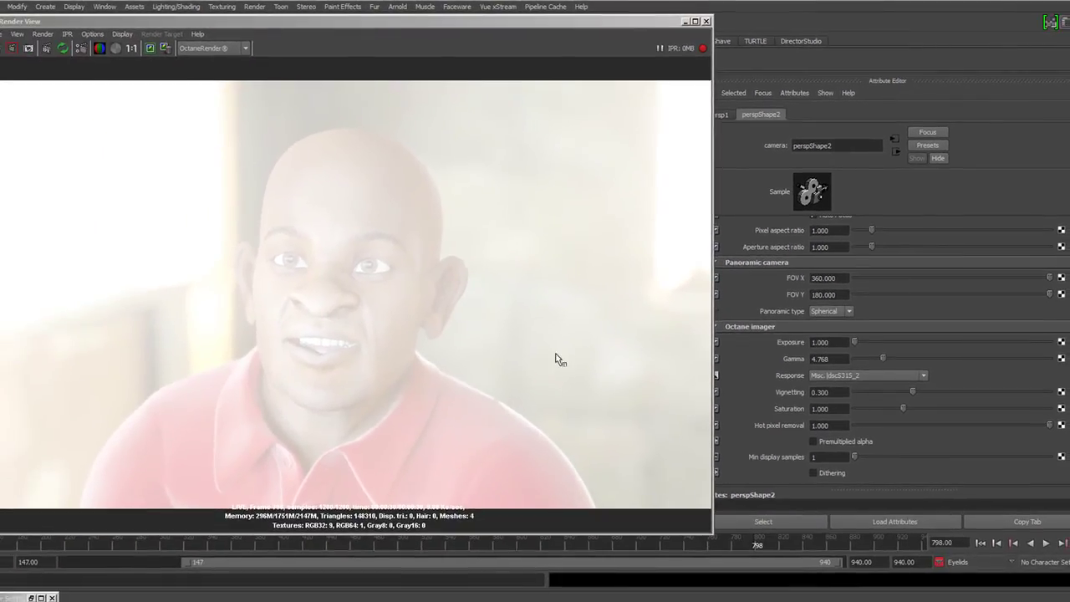
{"action": "mouse_move", "coordinate": [883, 358]}
{"action": "left_mouse_down"}
{"action": "mouse_move", "coordinate": [861, 357]}
{"action": "mouse_move", "coordinate": [874, 372]}
{"action": "left_mouse_up"}
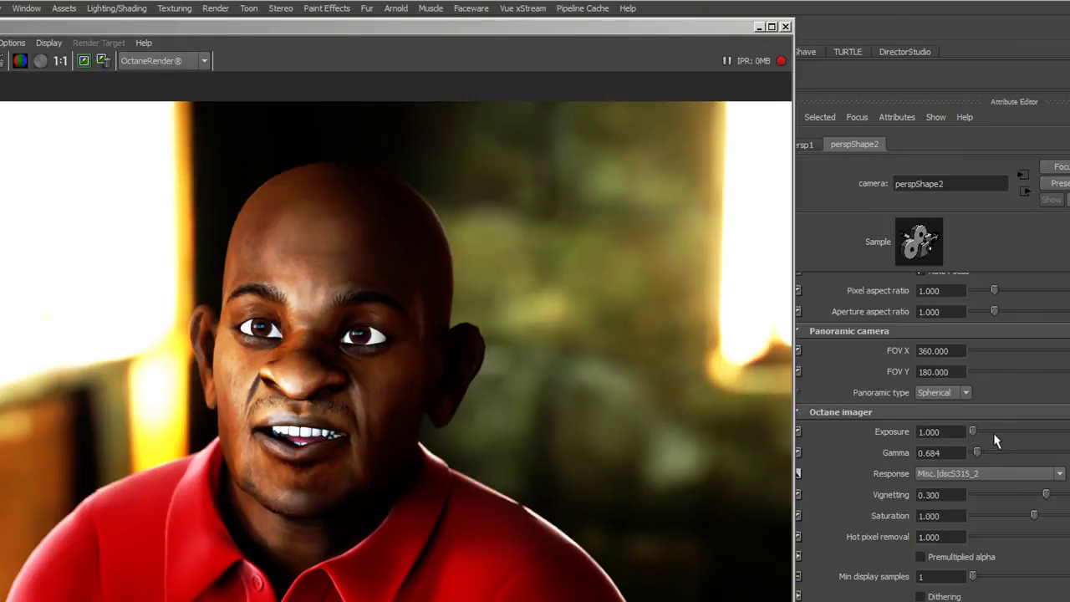
{"action": "mouse_move", "coordinate": [972, 431]}
{"action": "left_mouse_down"}
{"action": "mouse_move", "coordinate": [996, 433]}
{"action": "mouse_move", "coordinate": [978, 433]}
{"action": "left_mouse_up"}
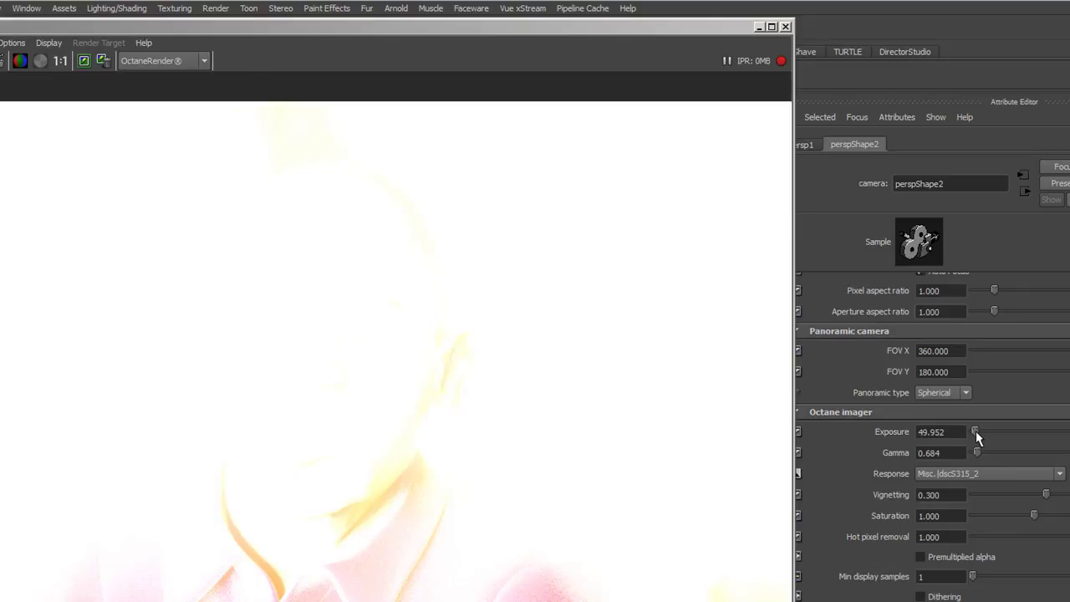
{"action": "double_click", "coordinate": [961, 433]}
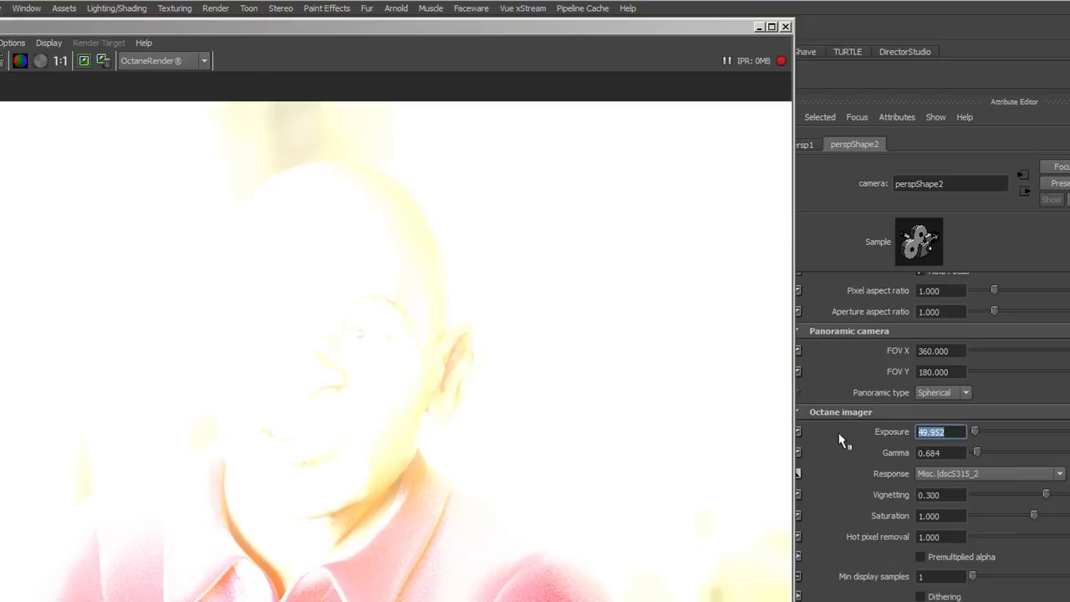
{"action": "type", "text": "3"}
{"action": "key", "text": "Return"}
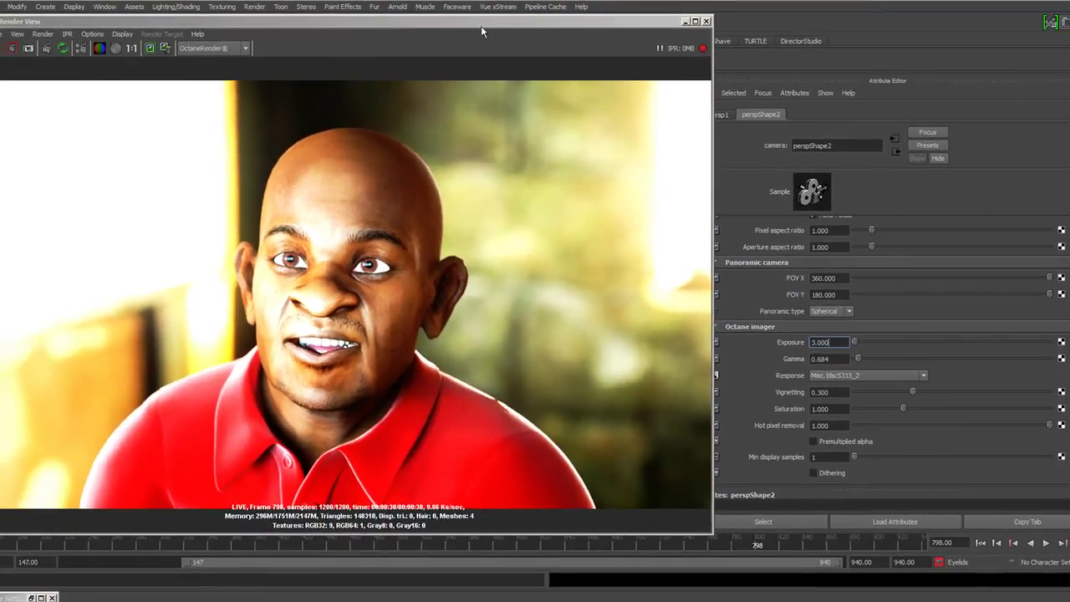
- Move the timeline to frame 606
{"action": "left_click_drag", "start_coordinate": [481, 27], "coordinate": [486, 16]}
{"action": "left_click", "coordinate": [528, 547]}
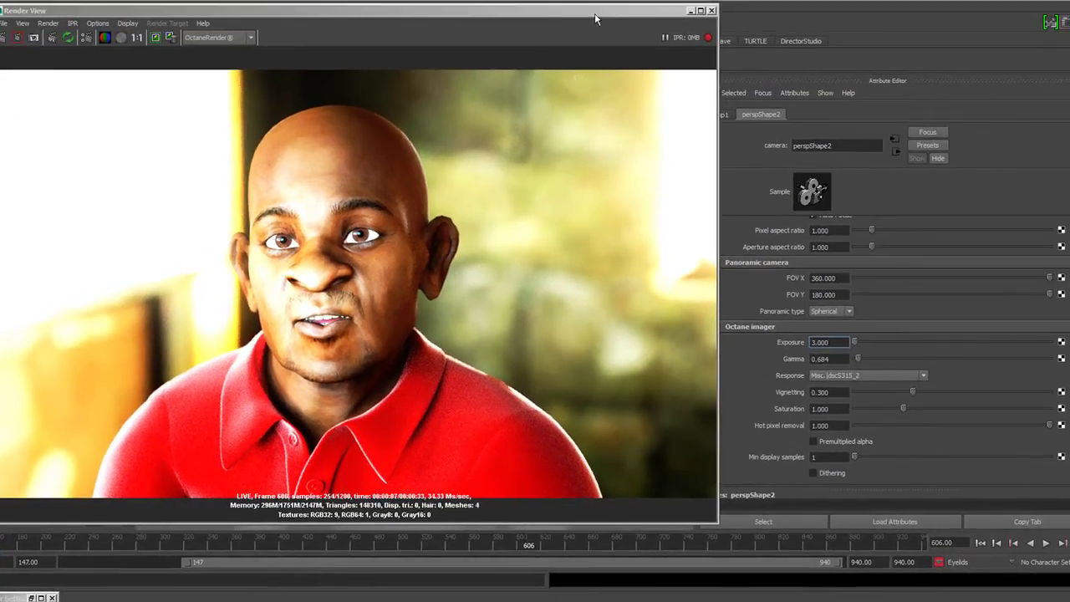
{"action": "left_click_drag", "start_coordinate": [595, 19], "coordinate": [602, 72]}
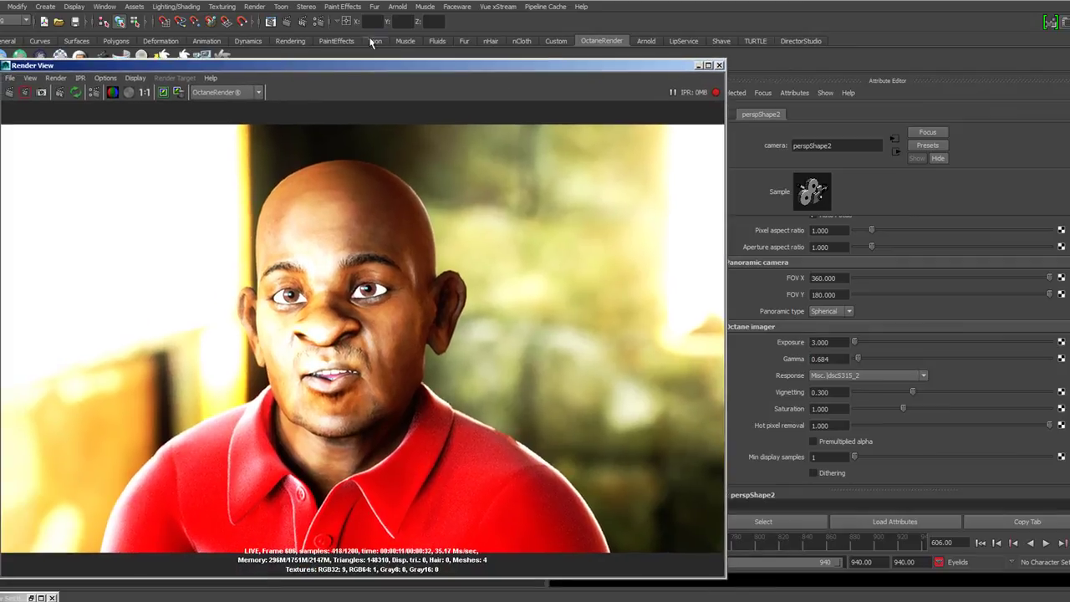
- In the enlarged Octane render settings, enable the alpha channel and toggle the Environment render pass
{"action": "left_click", "coordinate": [321, 25]}
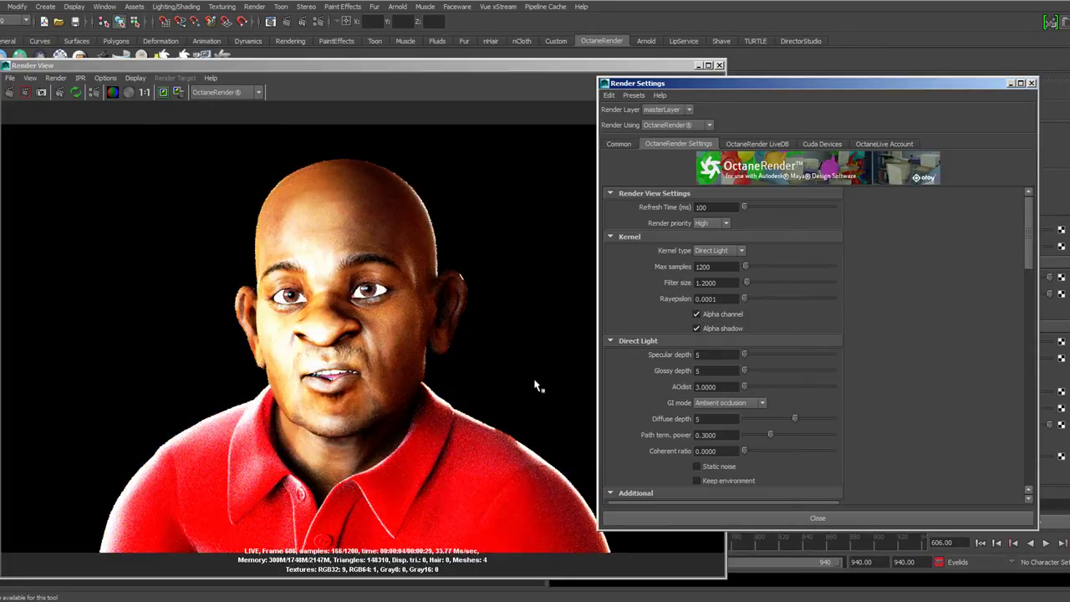
{"action": "left_click_drag", "start_coordinate": [1027, 224], "coordinate": [1023, 452]}
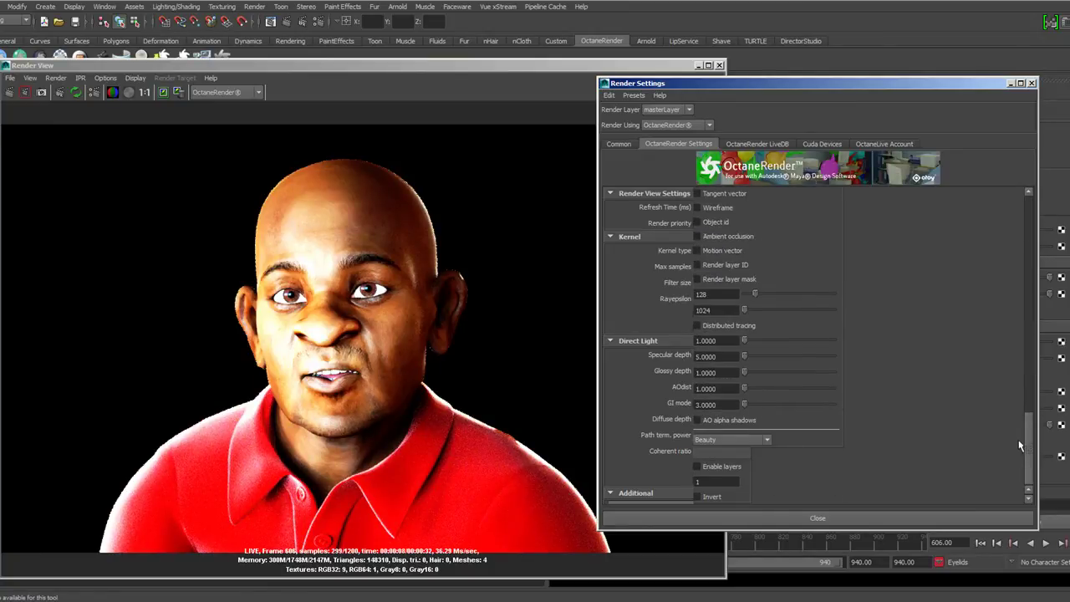
{"action": "scroll", "coordinate": [936, 439], "scroll_direction": "up", "scroll_amount": 5}
{"action": "scroll", "coordinate": [959, 438], "scroll_direction": "up", "scroll_amount": 3}
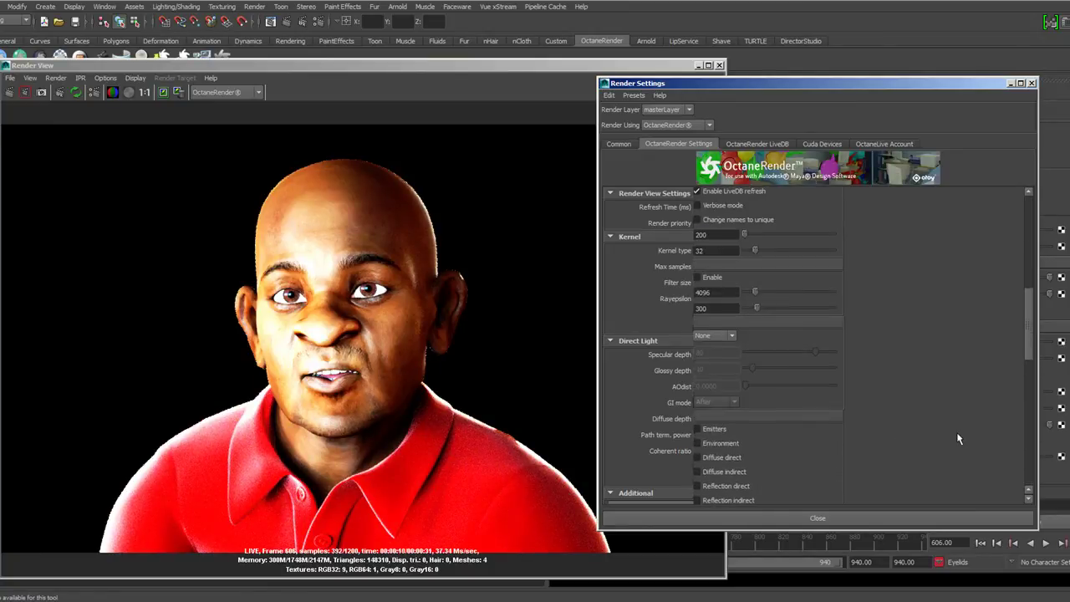
{"action": "left_click_drag", "start_coordinate": [816, 84], "coordinate": [721, 50]}
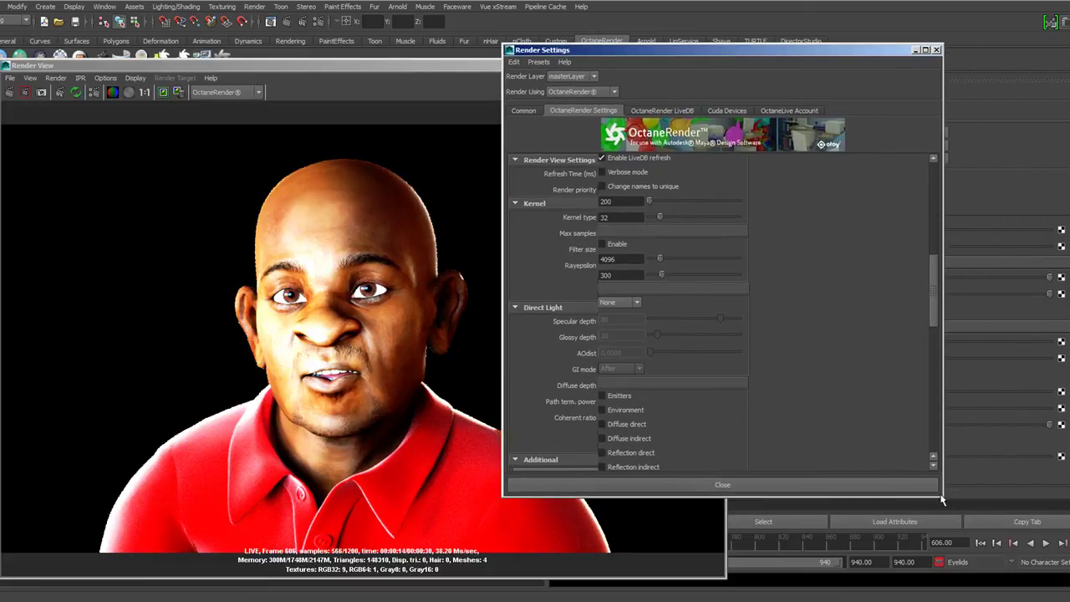
{"action": "left_click_drag", "start_coordinate": [940, 497], "coordinate": [1068, 562]}
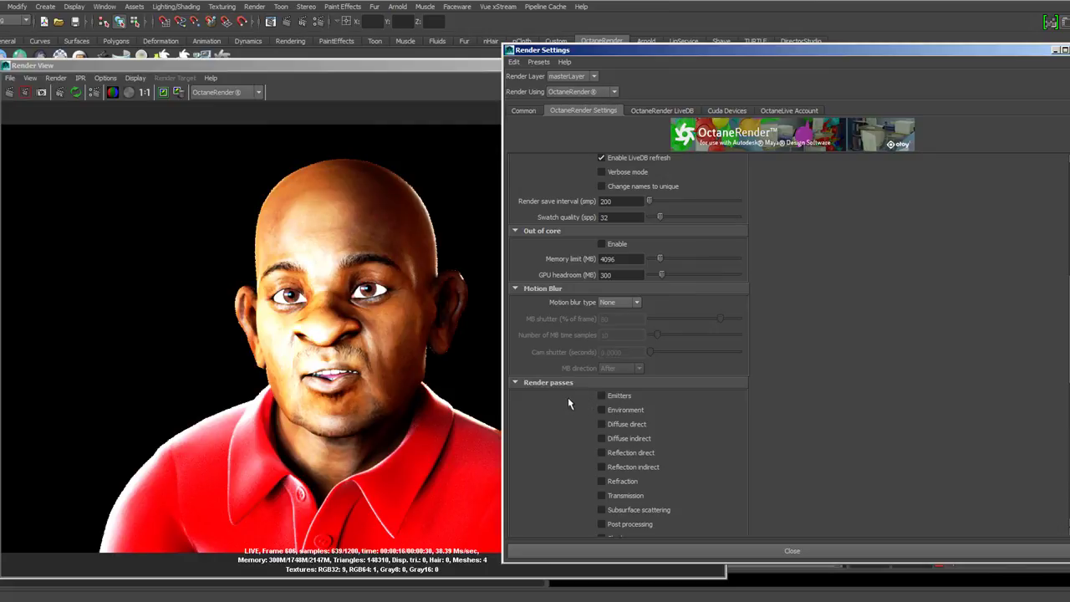
{"action": "left_click", "coordinate": [602, 410]}
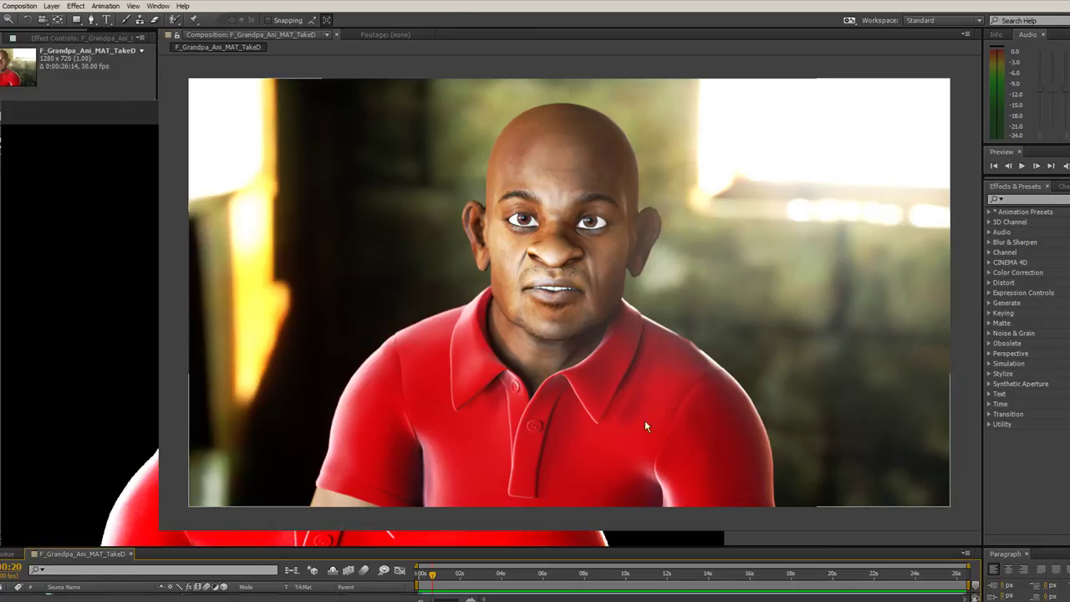
- Scrub the After Effects composite between about 5 and 21 seconds to preview the grandfather shot
{"action": "left_click_drag", "start_coordinate": [432, 573], "coordinate": [816, 573]}
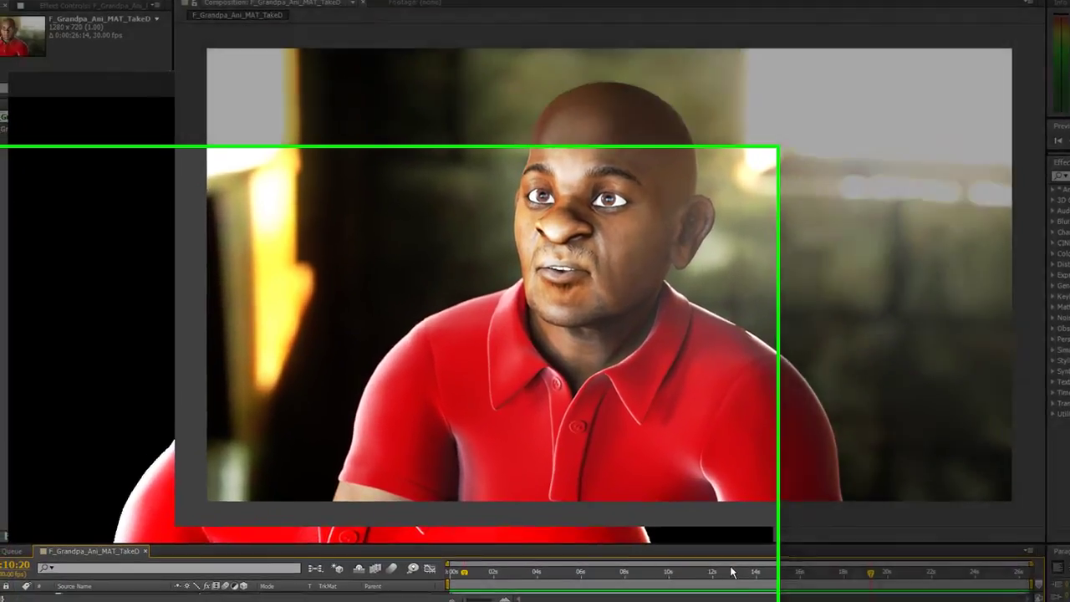
{"action": "left_click", "coordinate": [670, 571]}
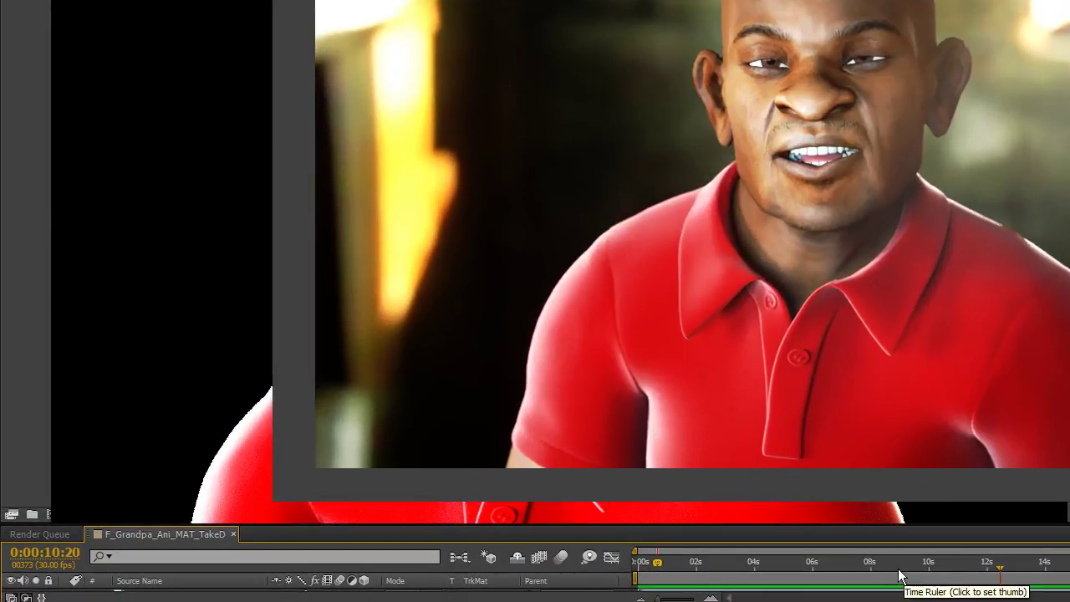
{"action": "left_click_drag", "start_coordinate": [877, 571], "coordinate": [776, 578]}
{"action": "left_click_drag", "start_coordinate": [704, 578], "coordinate": [678, 588]}
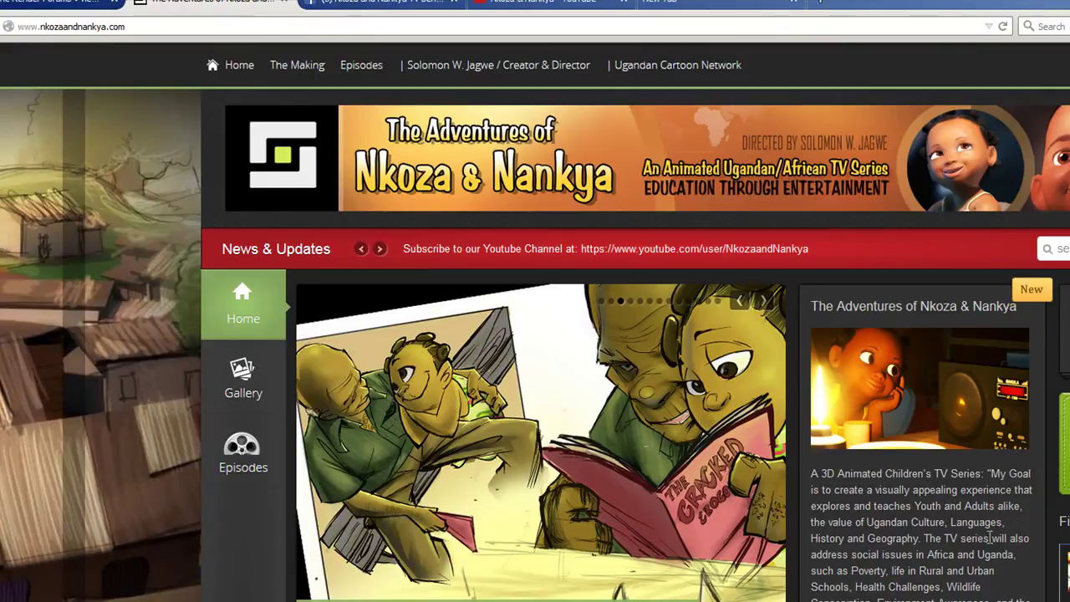
- Browse the GoFundMe and Facebook pages, then scrub the composite to 0:00:18:01
{"action": "scroll", "coordinate": [982, 539], "scroll_direction": "down", "scroll_amount": 4}
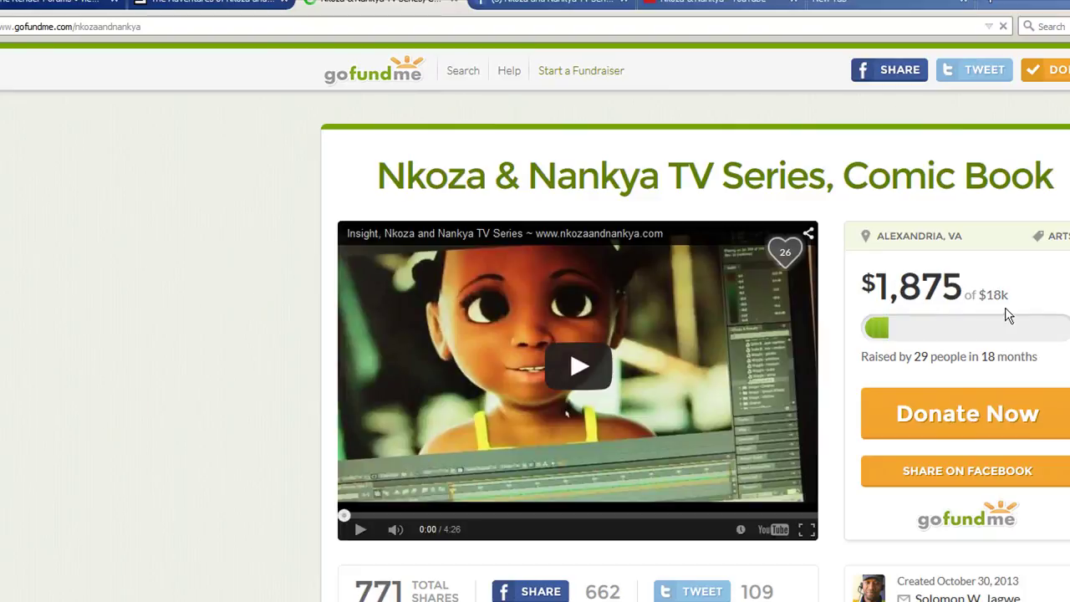
{"action": "scroll", "coordinate": [1012, 494], "scroll_direction": "down", "scroll_amount": 6}
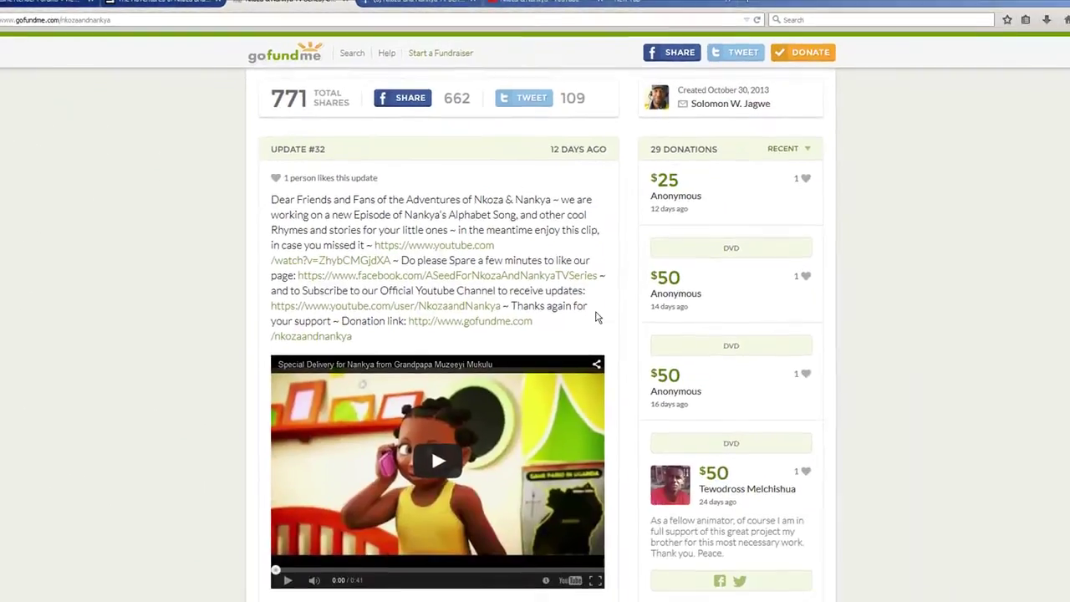
{"action": "scroll", "coordinate": [596, 317], "scroll_direction": "up", "scroll_amount": 5}
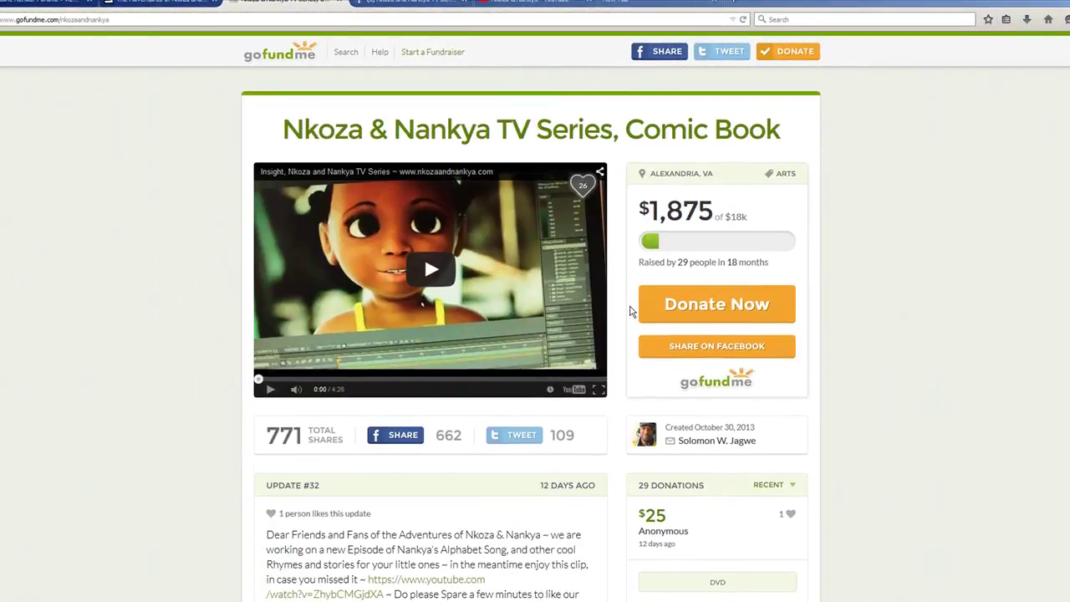
{"action": "left_click", "coordinate": [405, 3]}
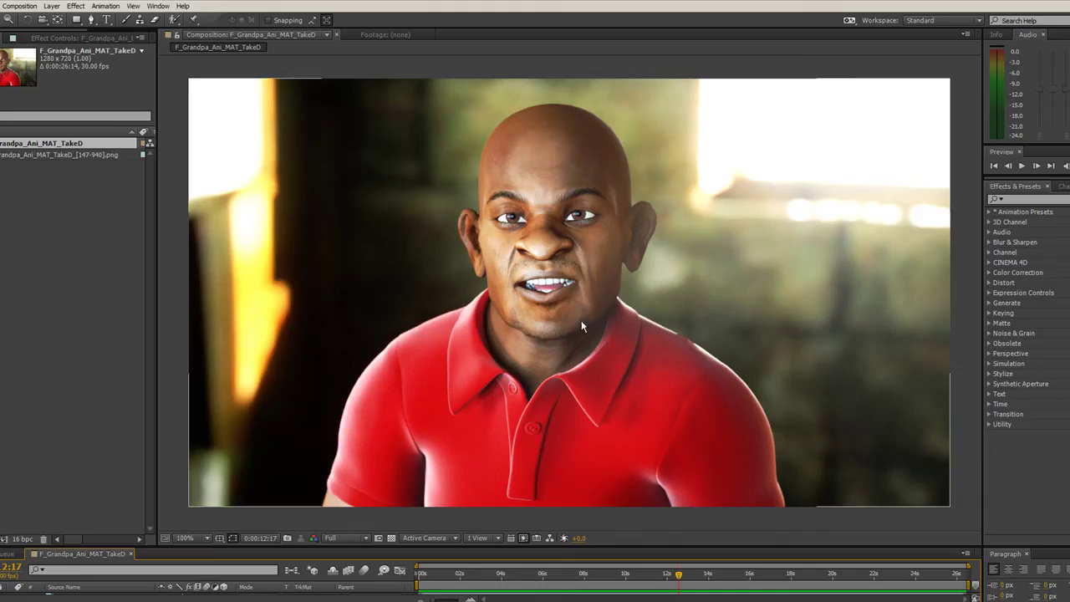
{"action": "left_click", "coordinate": [582, 579]}
{"action": "left_click_drag", "start_coordinate": [583, 579], "coordinate": [790, 577]}
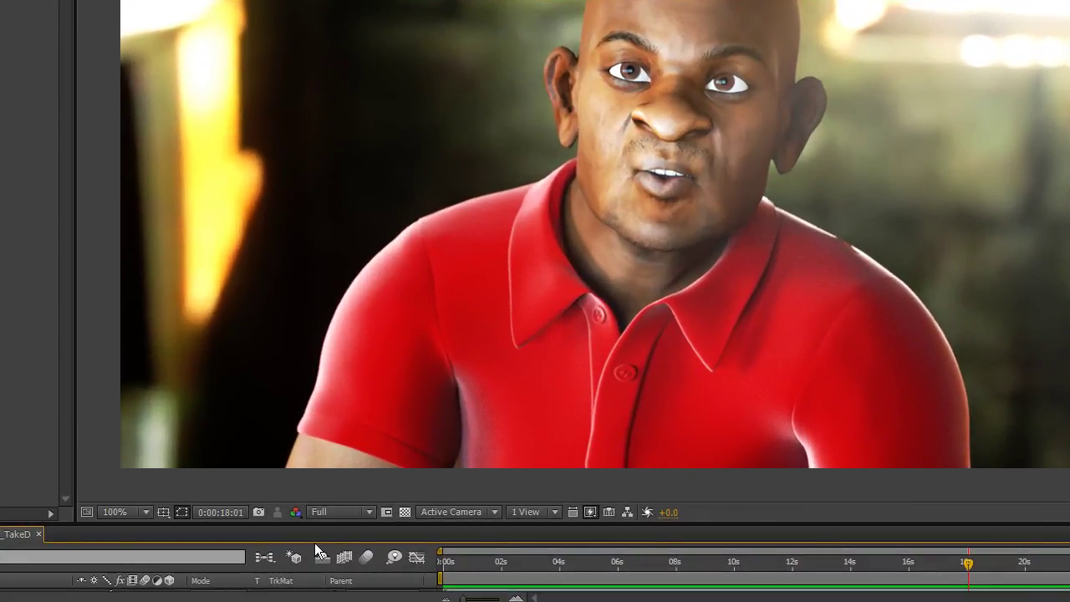